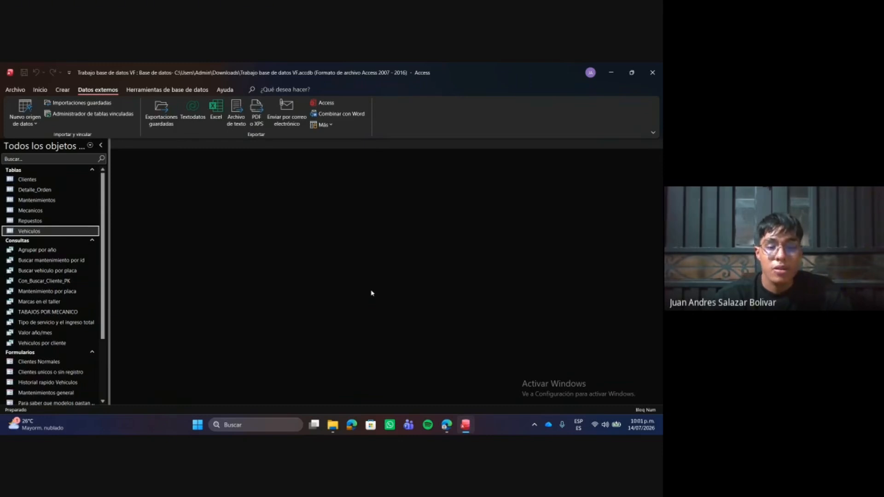
Step: Show the file formats available for importing a new data source from a file
click(10, 115)
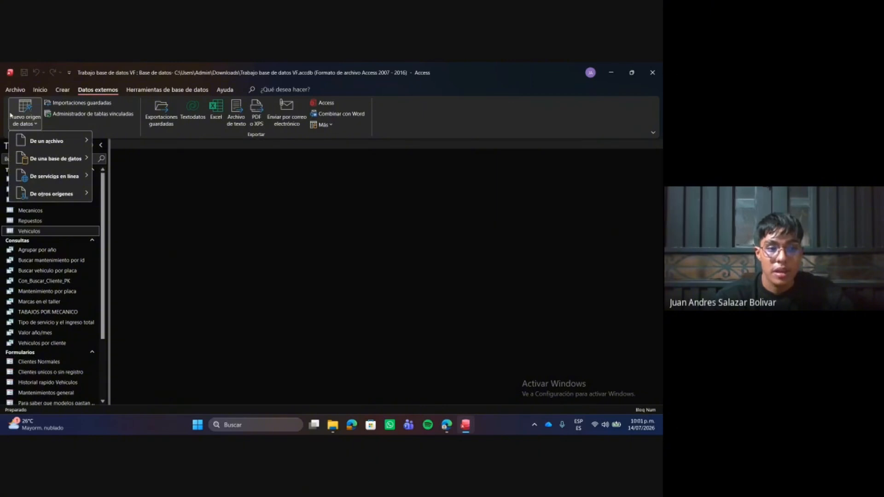
mouse_move(50, 143)
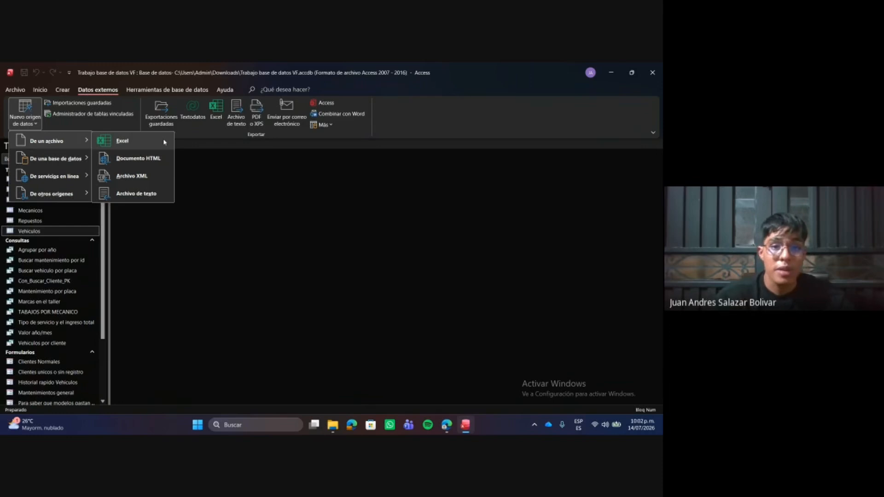
click(207, 191)
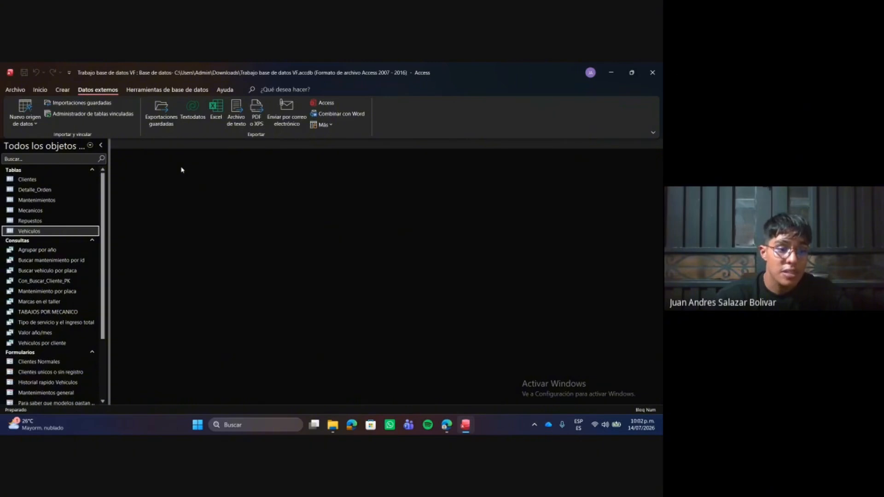
Step: Review the records of the Clientes, Mantenimientos, Mecanicos, Repuestos and Vehiculos tables in turn
scroll(11, 282, down, 3)
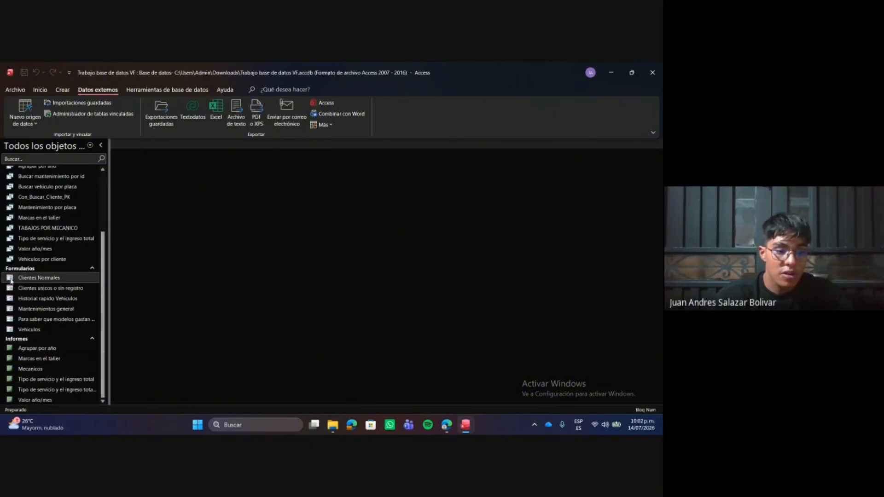
scroll(12, 282, up, 3)
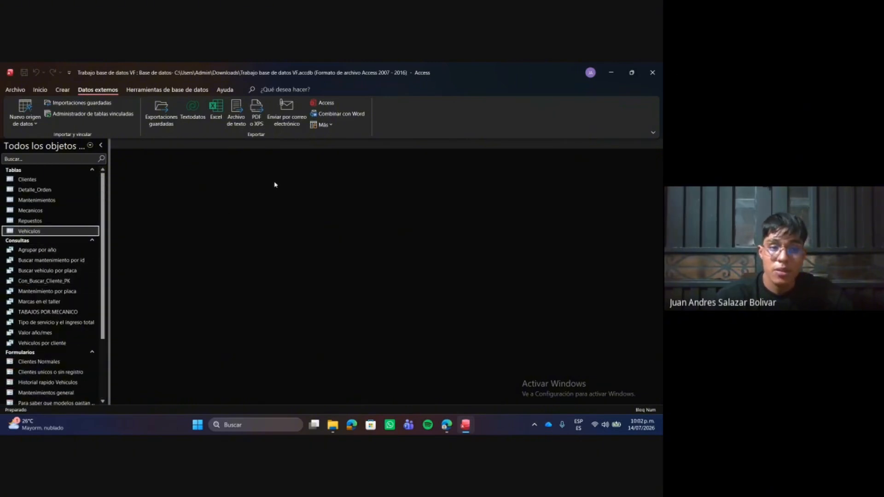
double_click(74, 179)
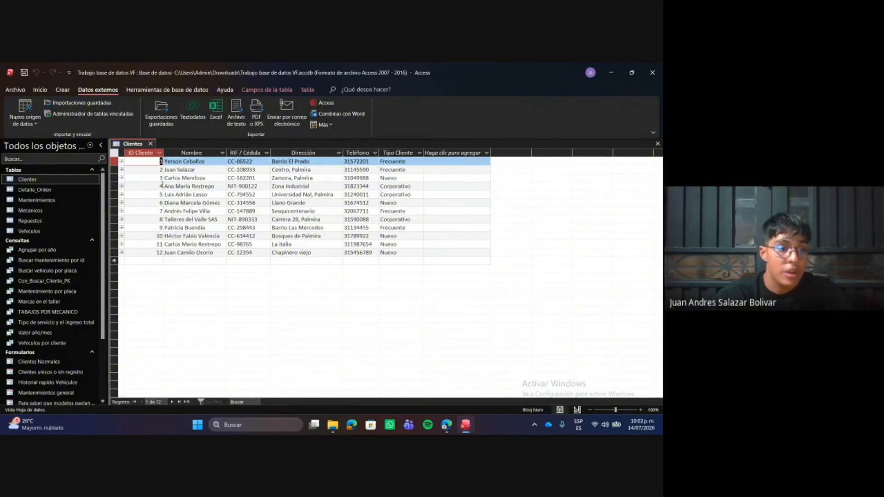
double_click(68, 199)
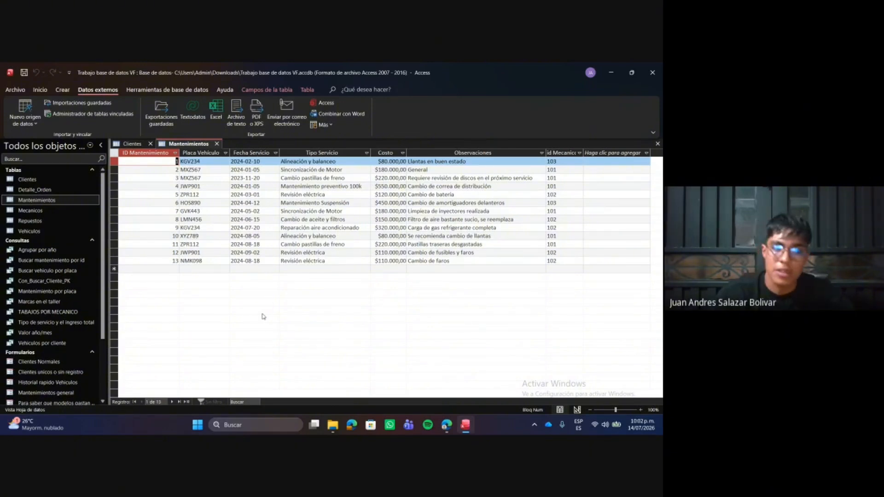
double_click(54, 210)
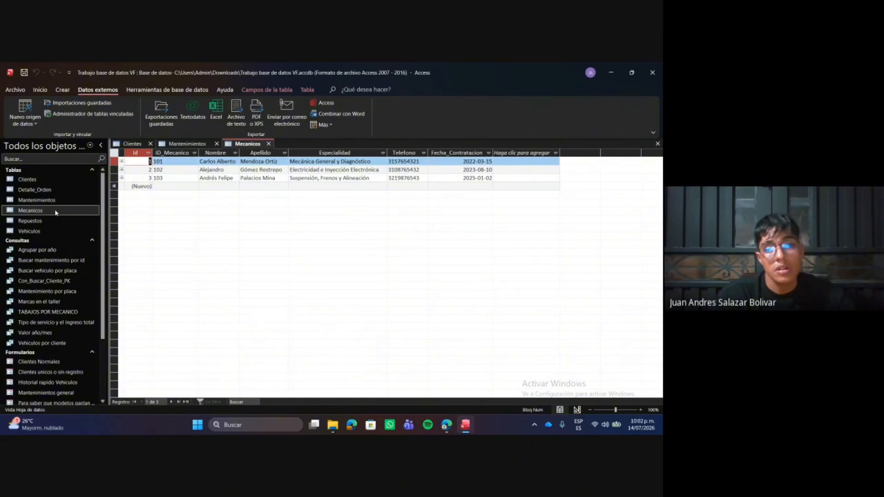
double_click(52, 221)
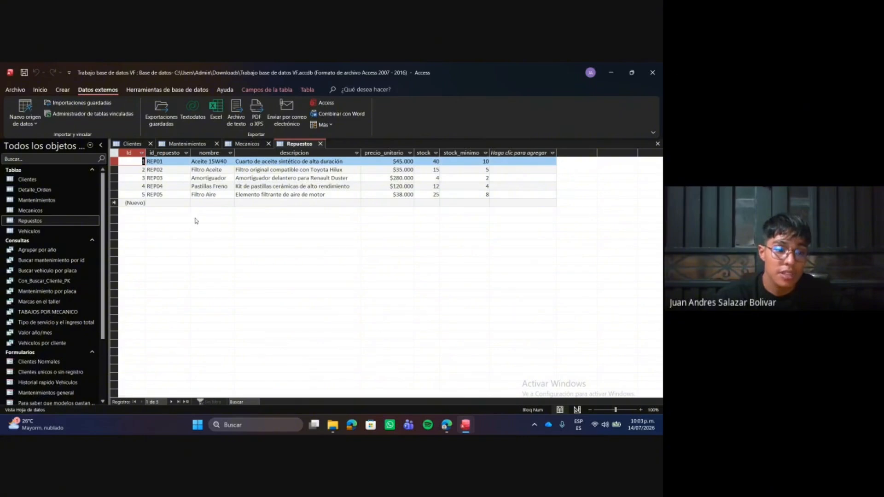
double_click(44, 231)
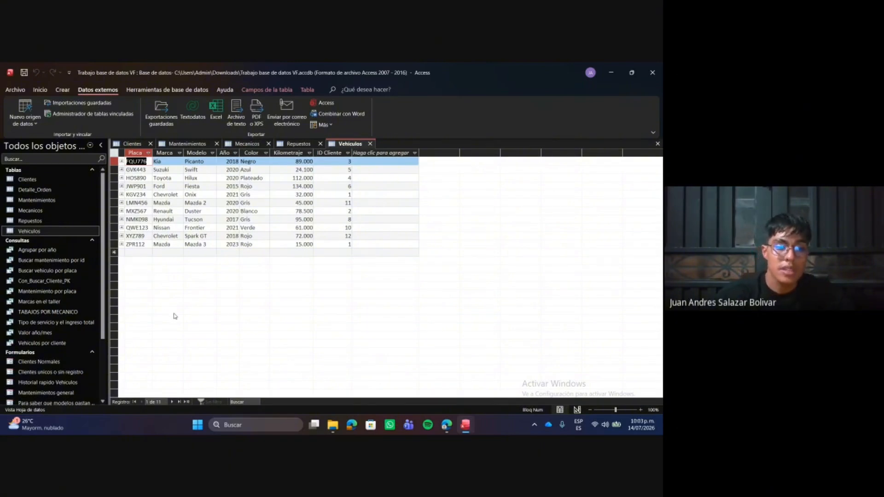
Step: Run the "Buscar mantenimiento por id" query for maintenance code 1
double_click(82, 260)
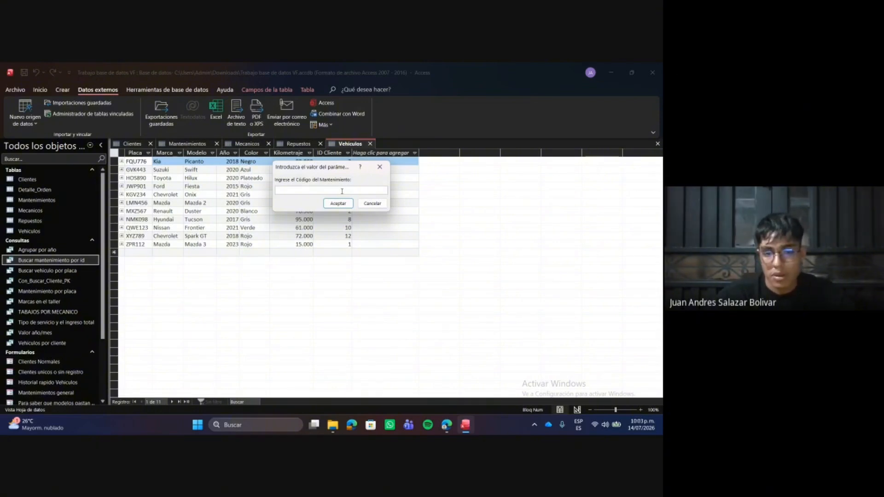
text(1)
key(Return)
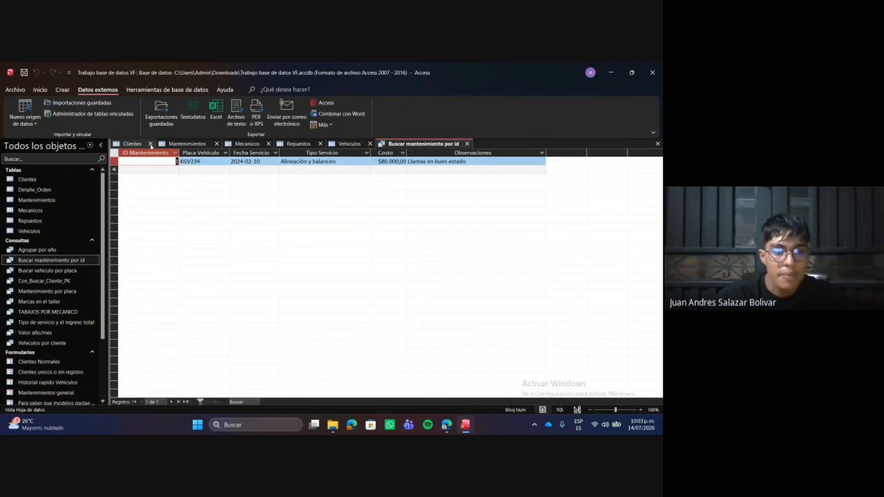
click(248, 144)
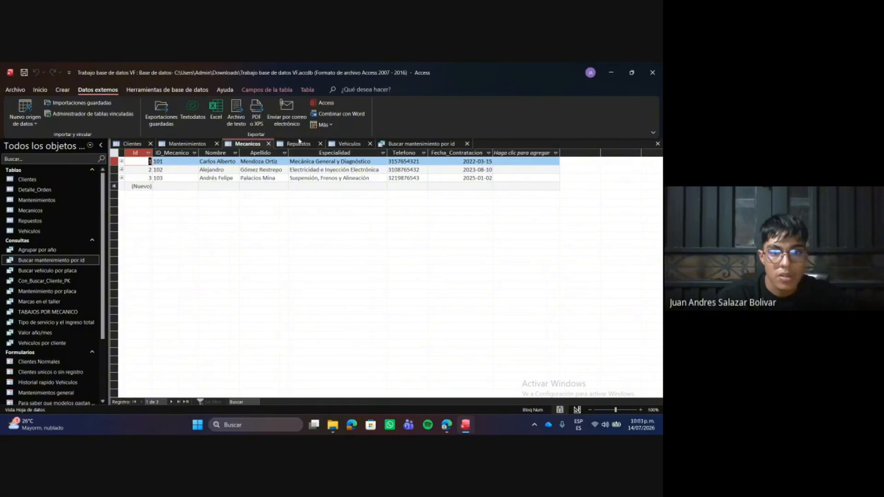
click(349, 143)
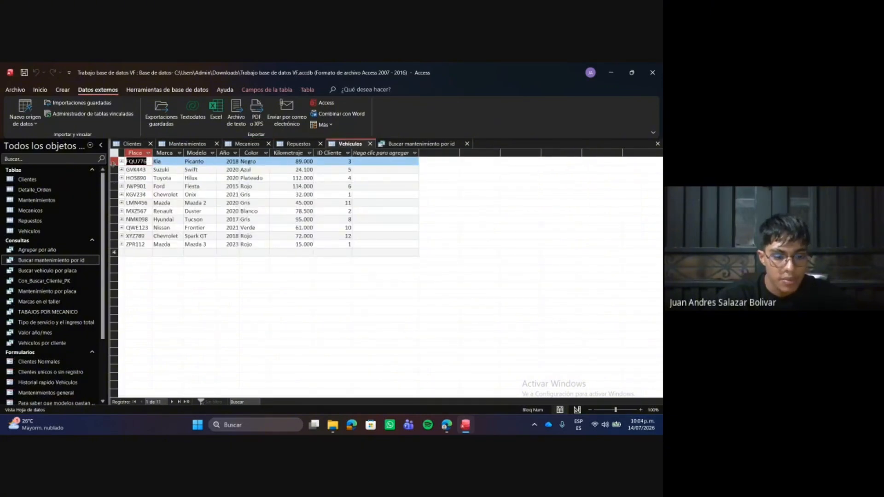
double_click(51, 271)
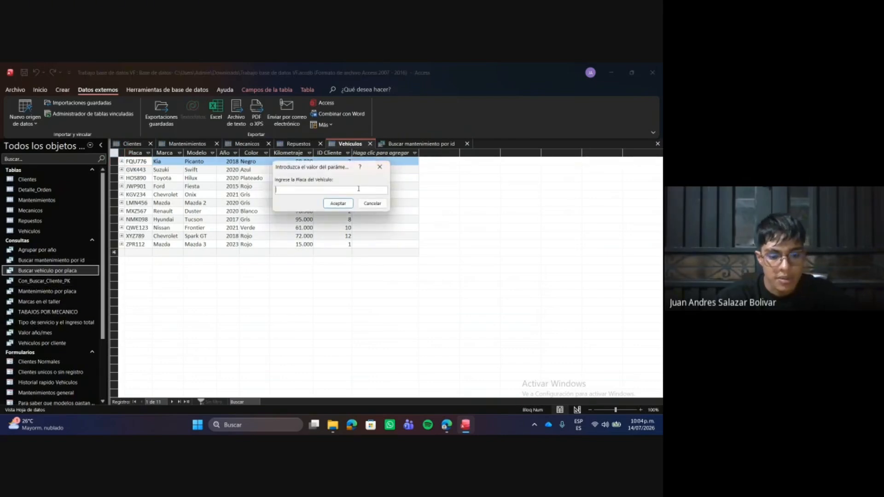
text(FQU776)
click(335, 204)
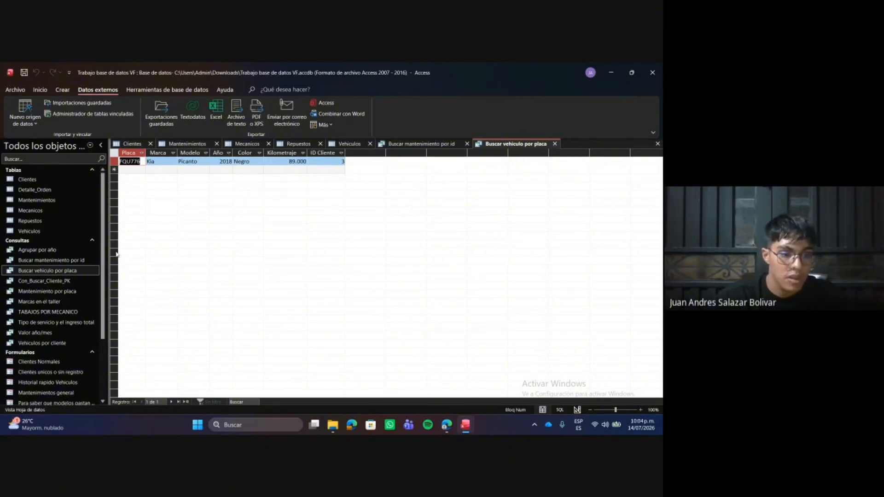
click(62, 296)
double_click(61, 295)
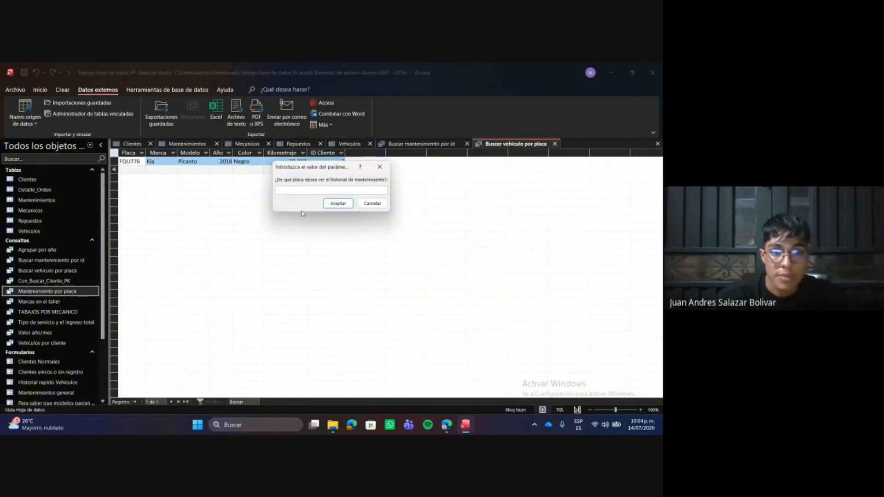
text(FQU776)
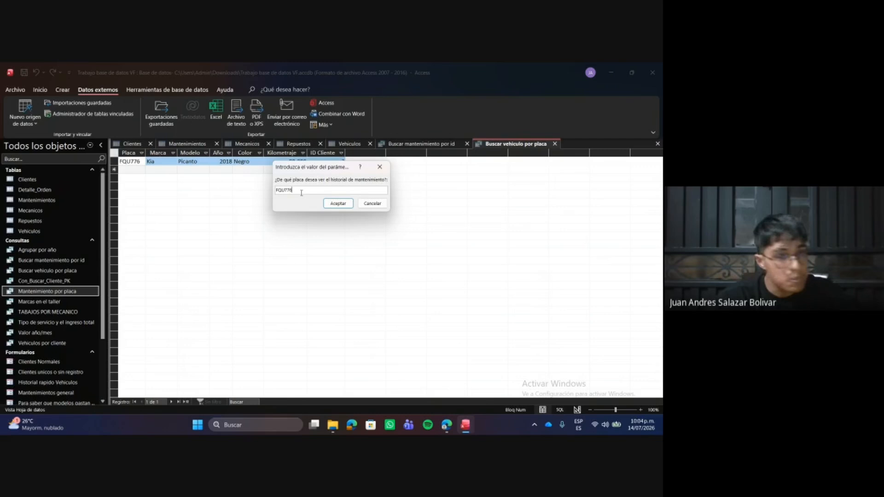
click(343, 203)
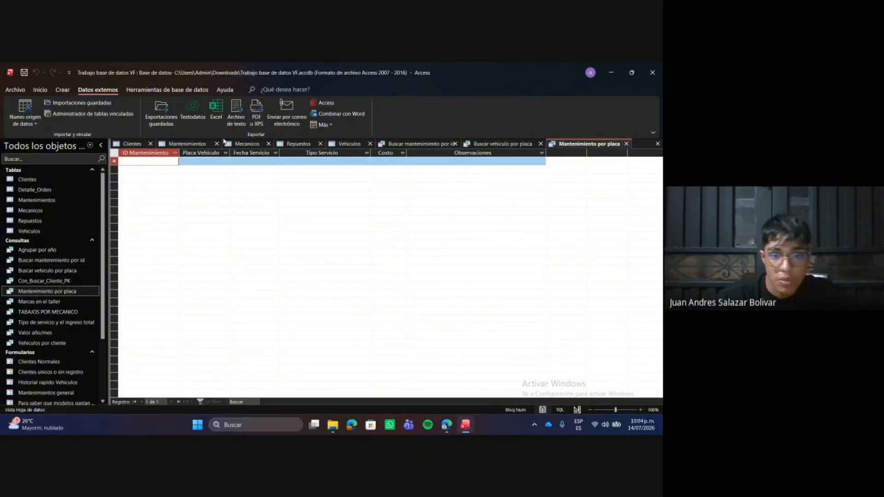
click(348, 144)
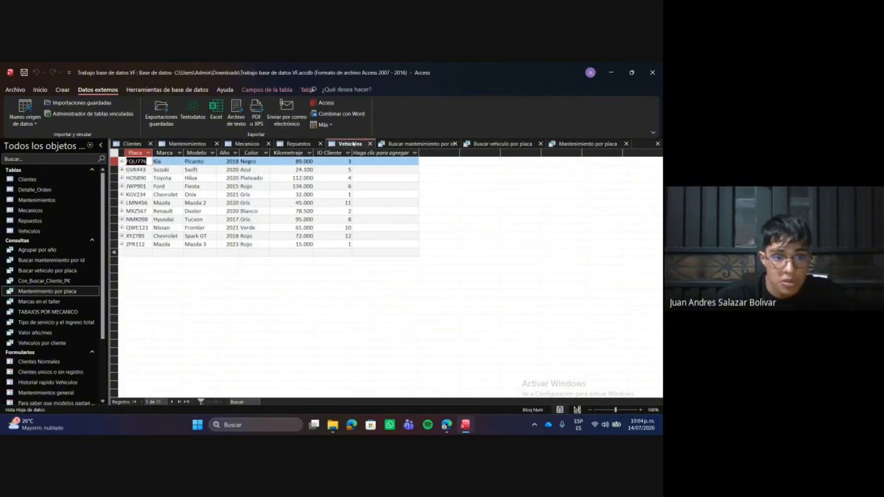
click(143, 170)
key(ctrl+c)
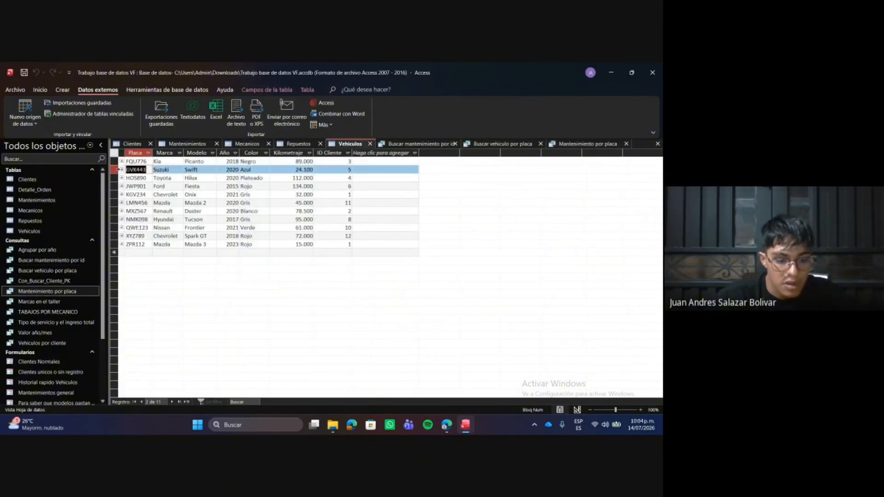
double_click(59, 291)
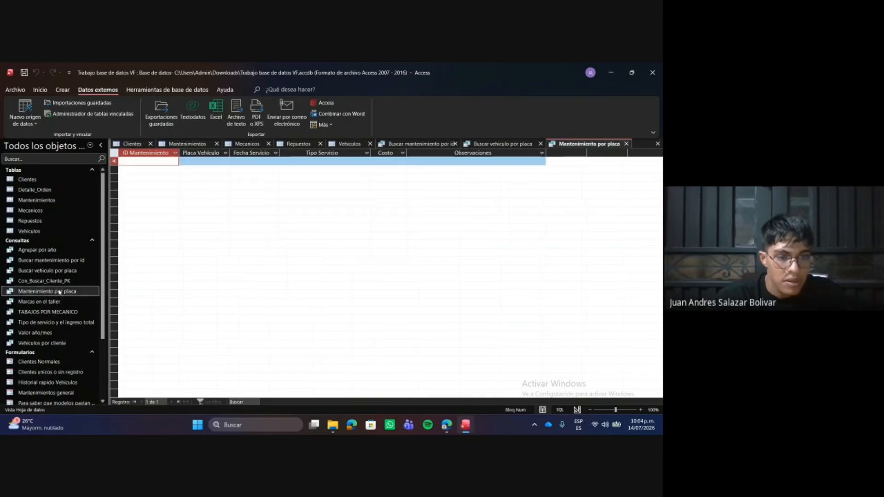
click(626, 144)
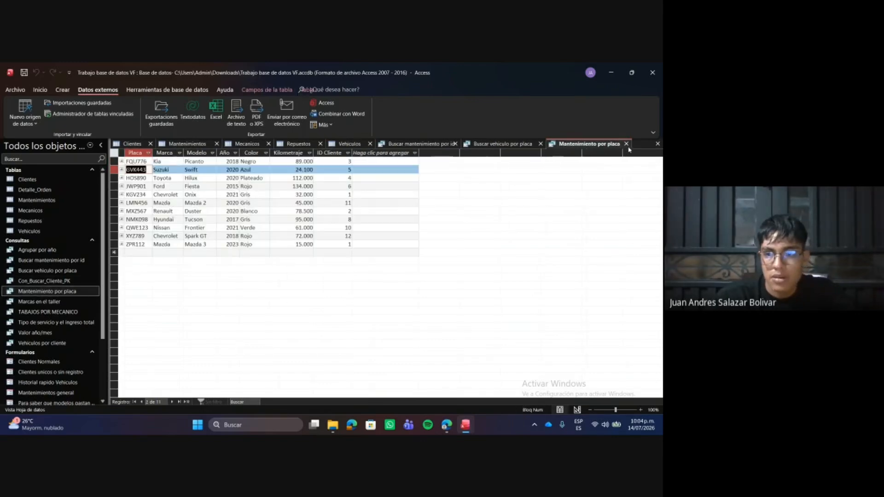
double_click(36, 292)
key(ctrl+v)
click(338, 203)
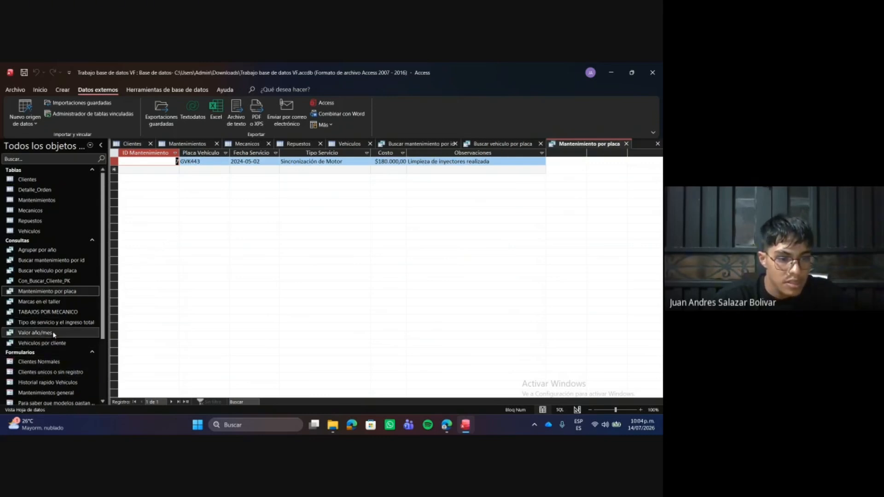
Step: Run the "Vehiculos por cliente" query with a client's ID
double_click(43, 343)
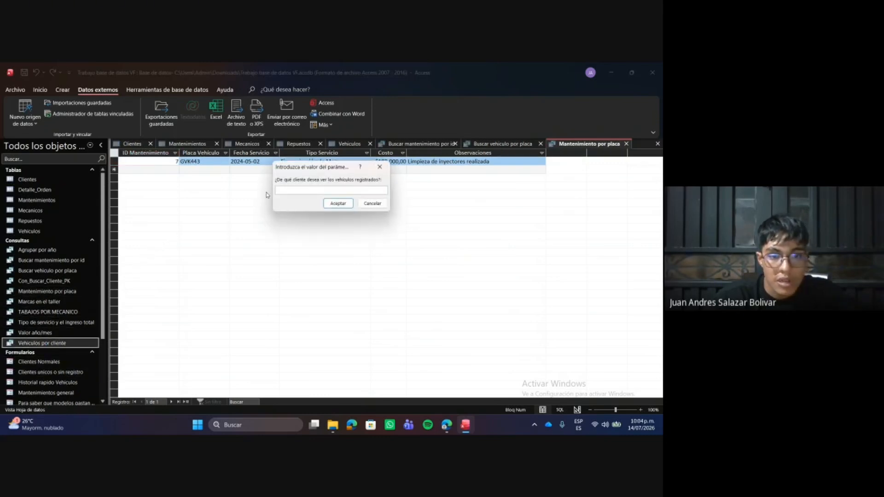
text(1)
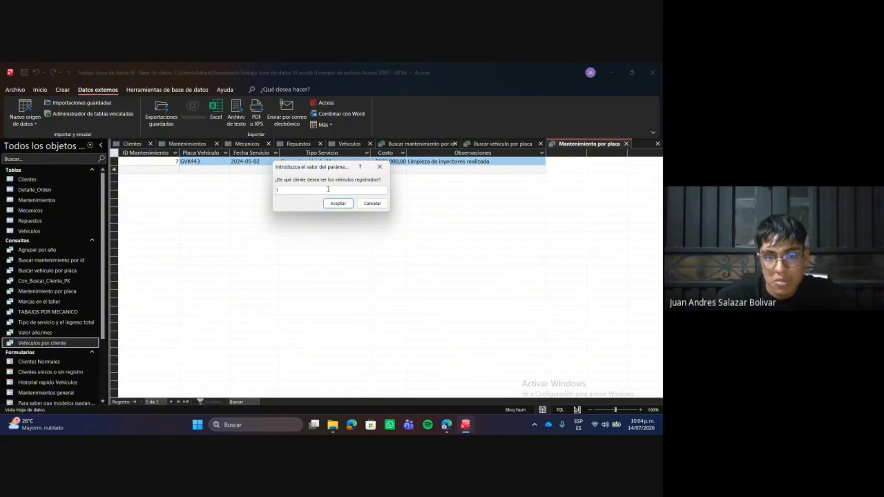
click(336, 203)
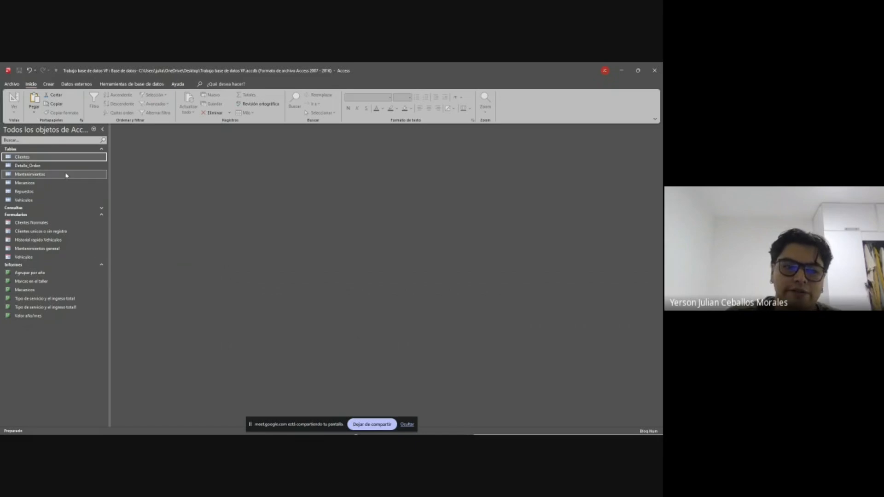
Step: Review the Clientes, Vehiculos and Mantenimientos tables, and close all three
double_click(74, 158)
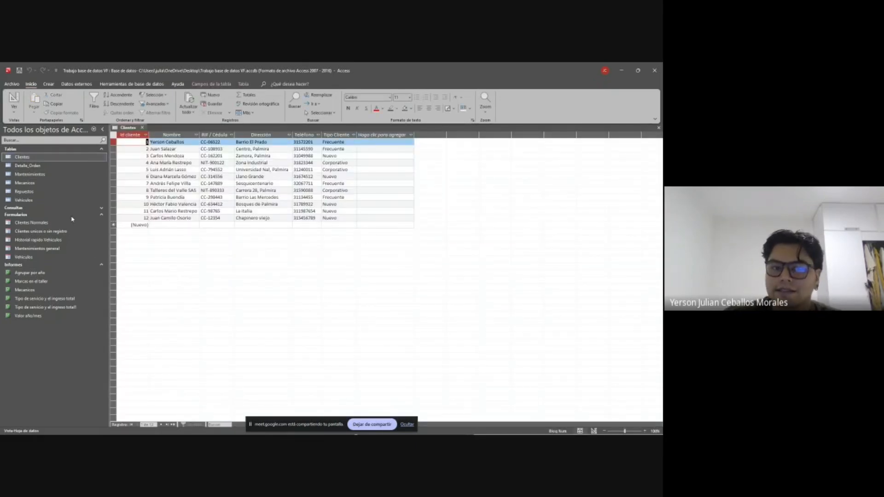
double_click(24, 200)
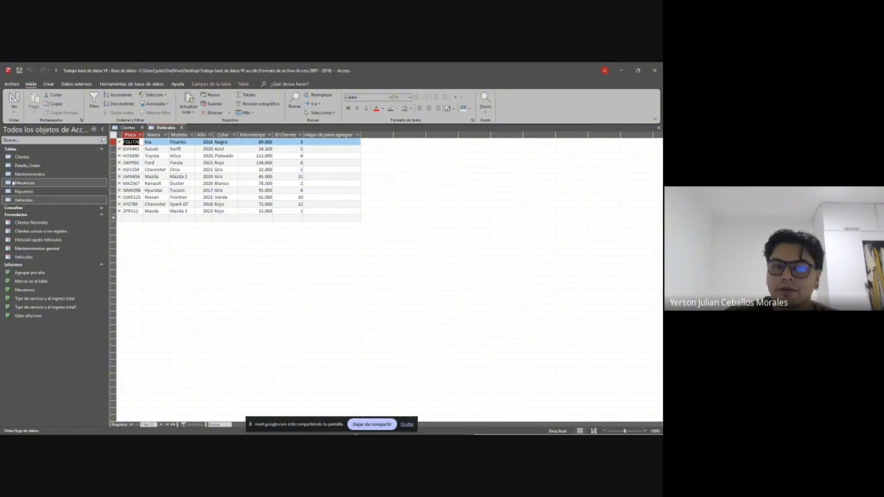
click(31, 176)
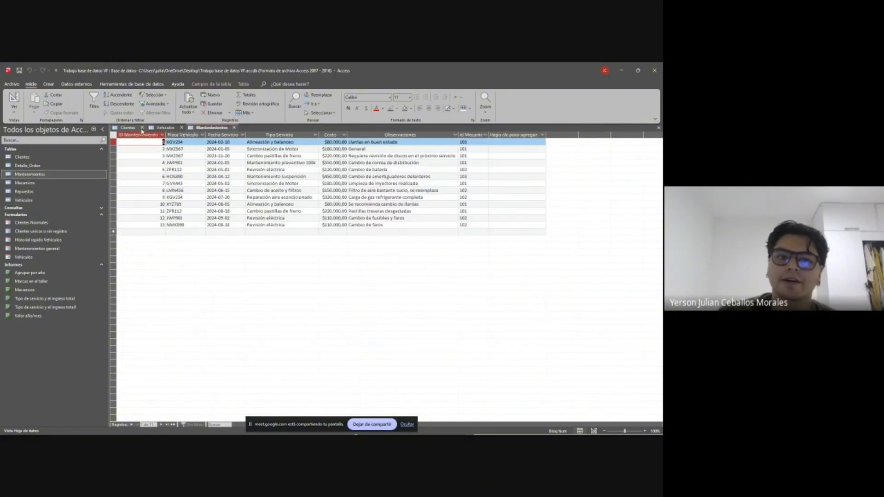
click(143, 128)
click(142, 128)
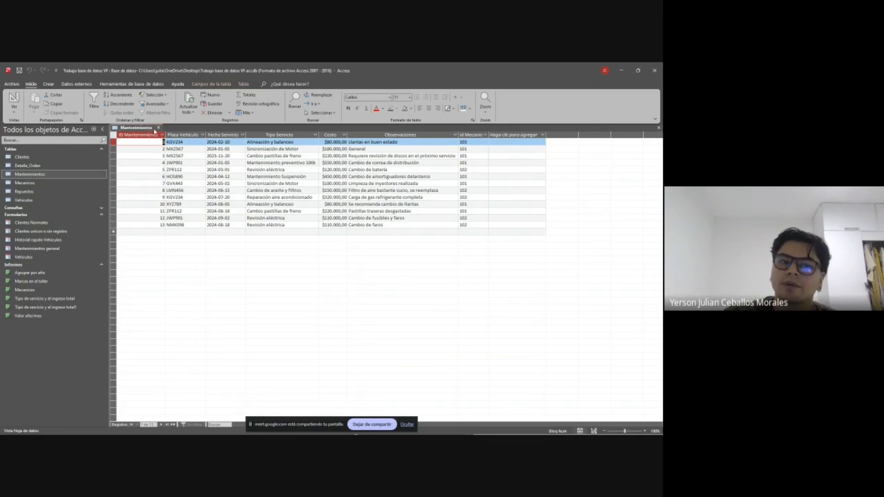
click(158, 129)
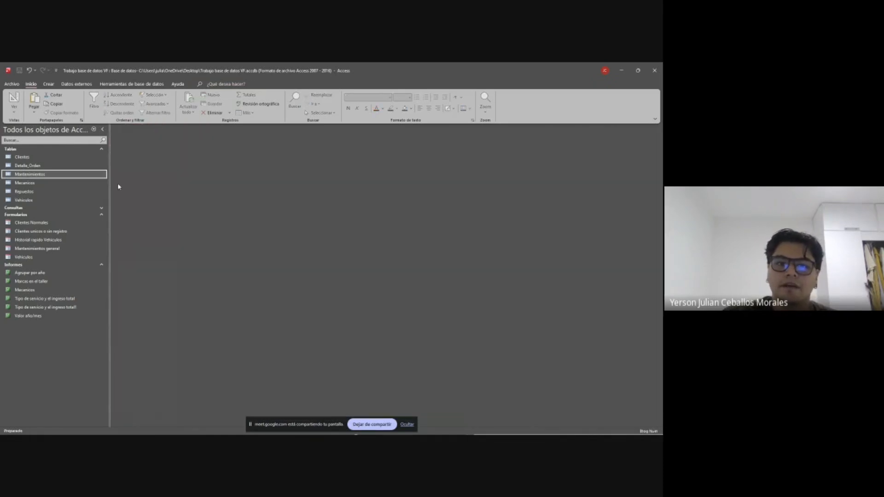
Step: Start a new record in the Clientes Normales form and enter the client's name and RIF/Cédula number
click(75, 224)
double_click(75, 225)
click(392, 267)
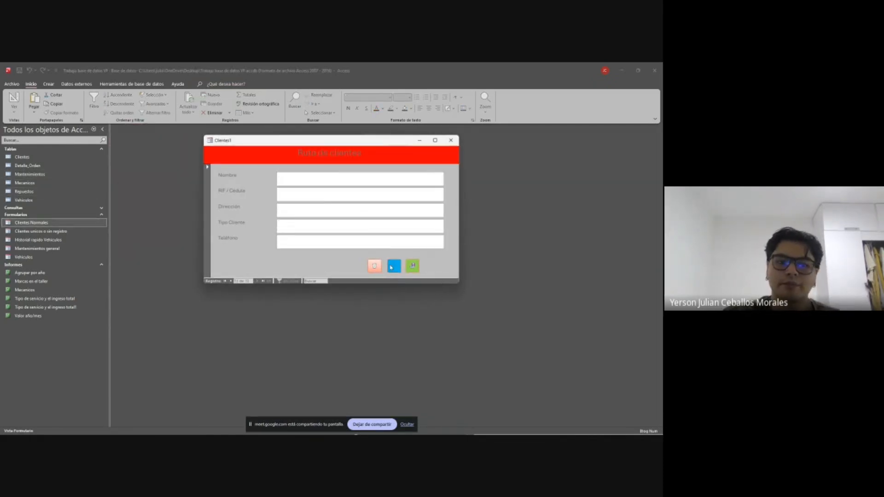
click(327, 178)
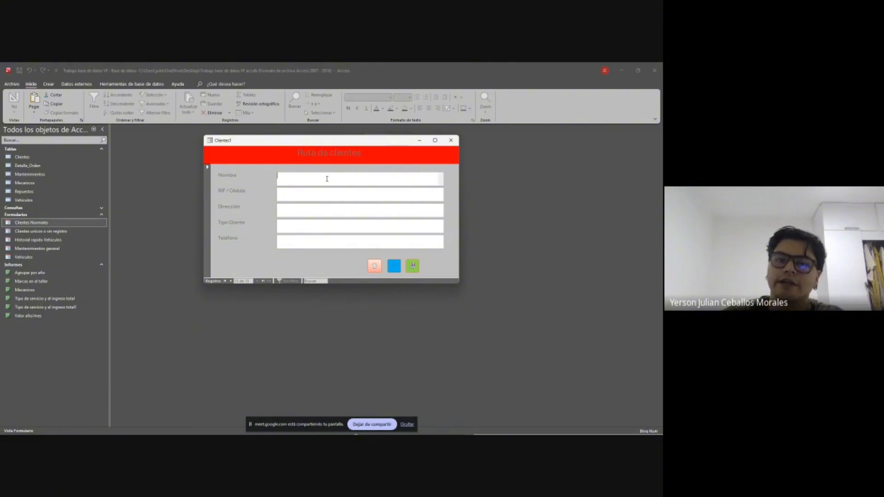
text(A)
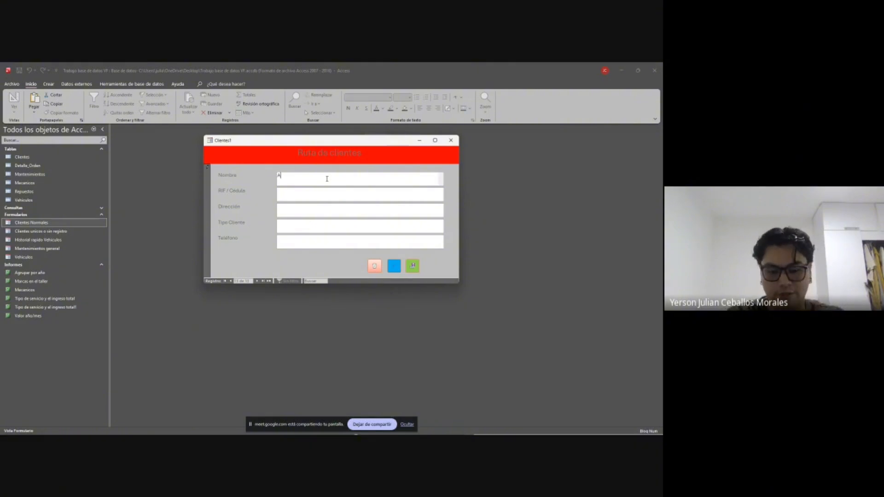
text(ndres)
key(Tab)
text(CC)
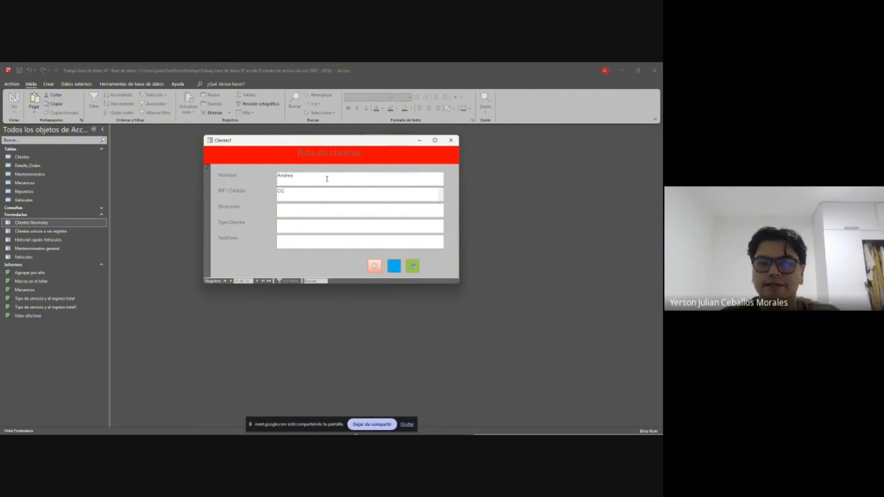
text(-654123)
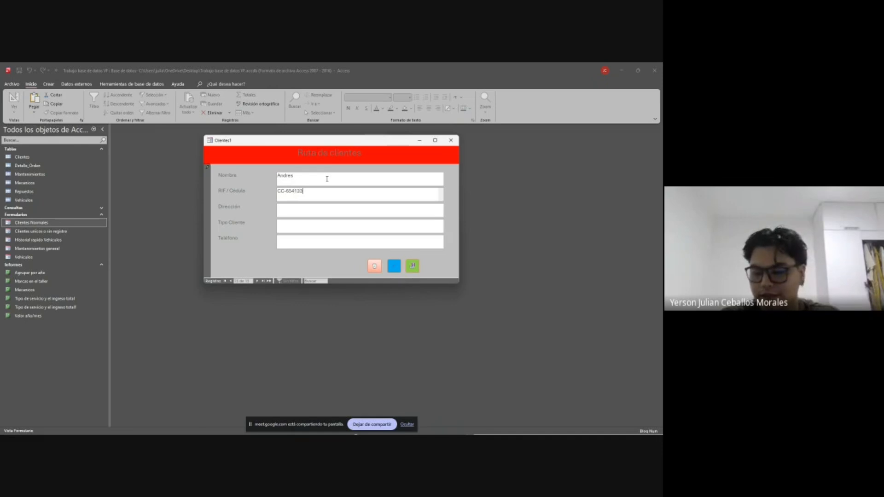
Step: Fill in the client's address and phone number, set Tipo Cliente to Nuevo, and close the form
click(322, 206)
text(Chapine)
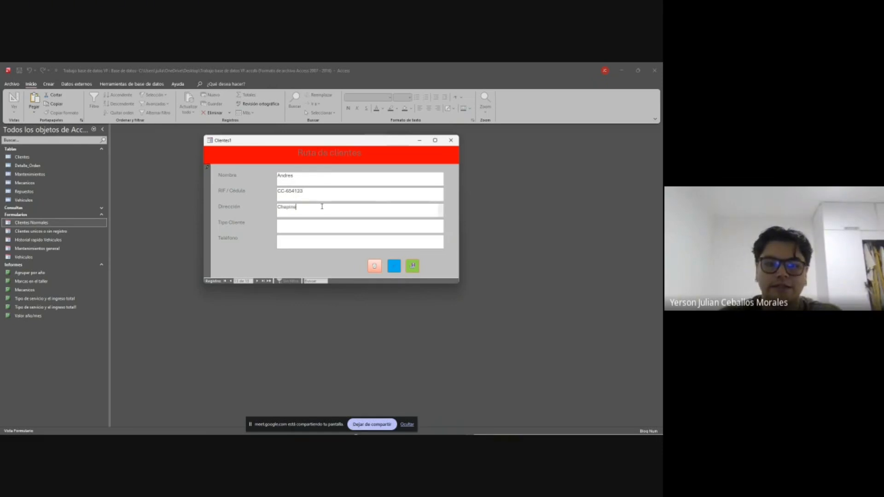
text(ros)
click(315, 222)
text(Nuevo)
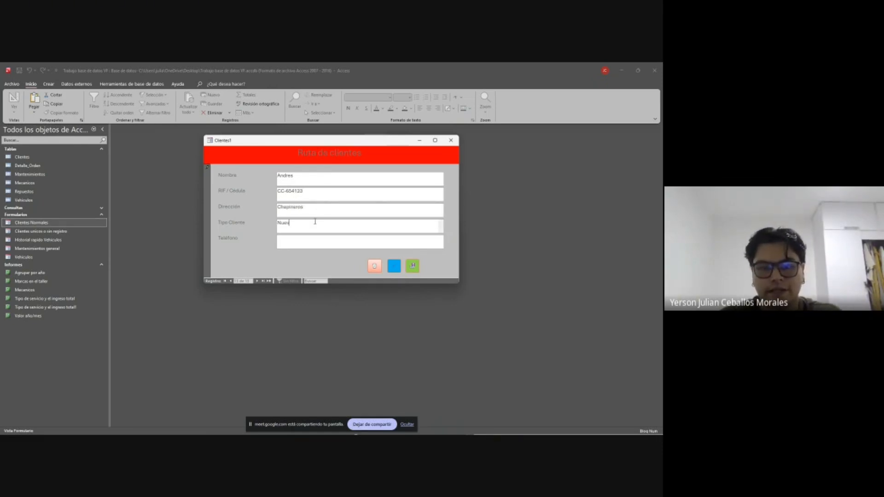
click(308, 240)
text(32)
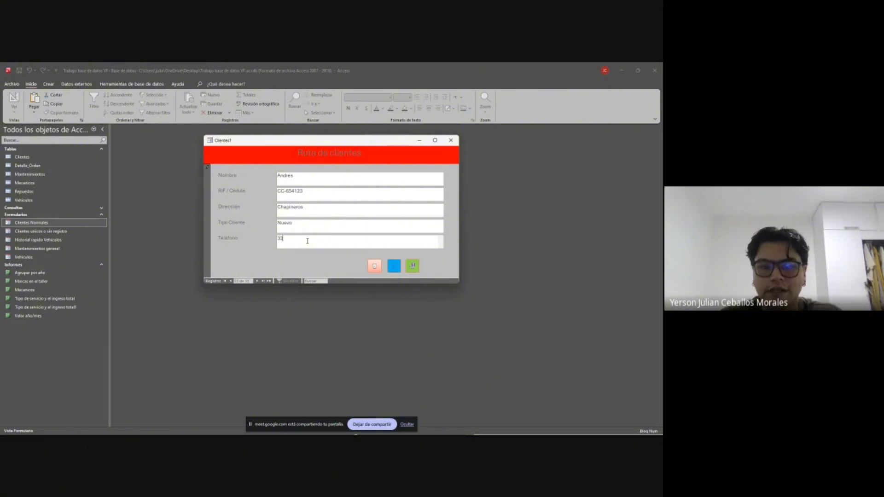
text(1456)
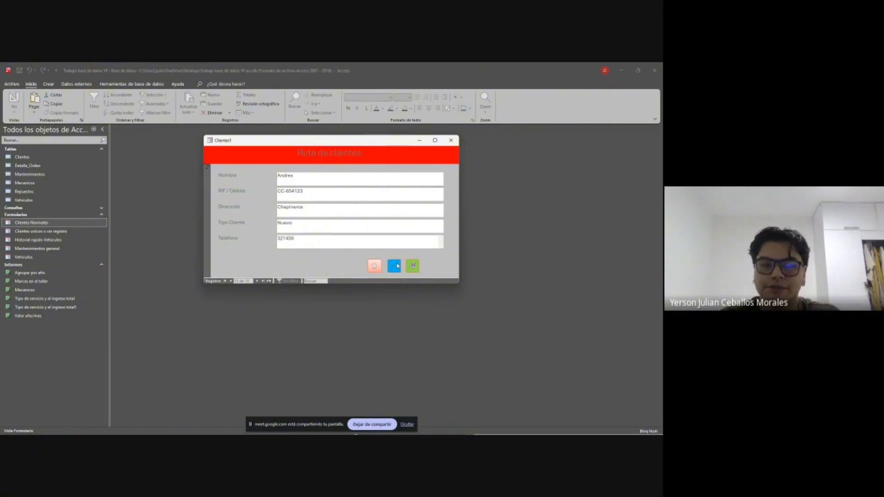
click(451, 140)
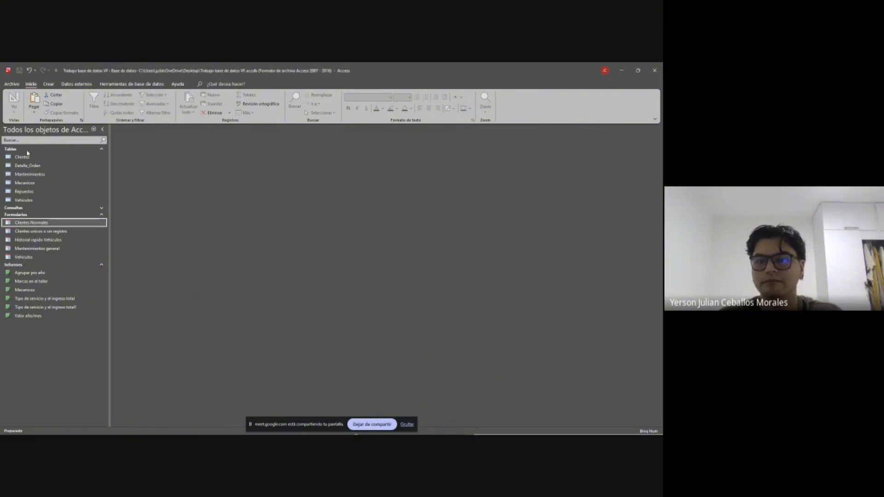
Step: Check the new client's row and ID in the Clientes table
double_click(25, 157)
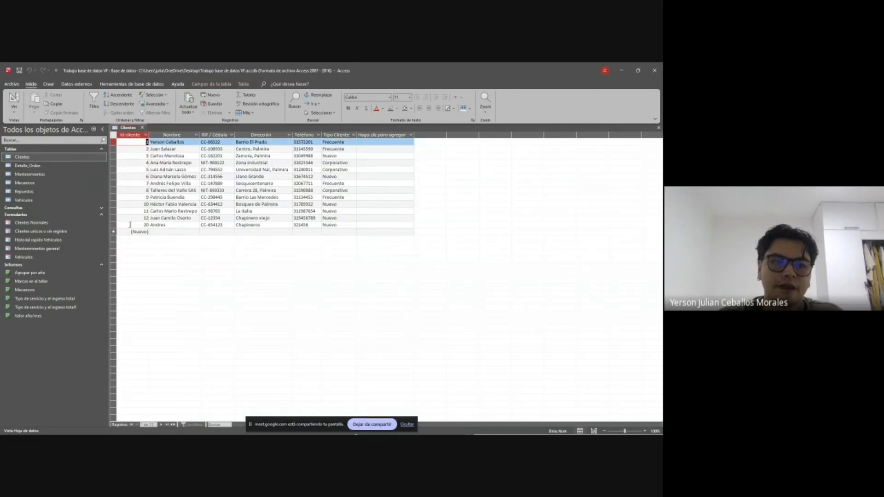
click(114, 225)
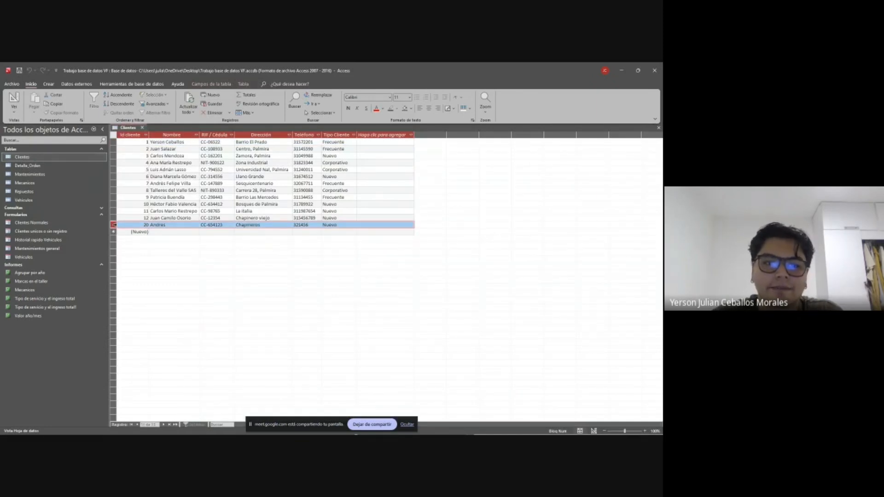
click(147, 225)
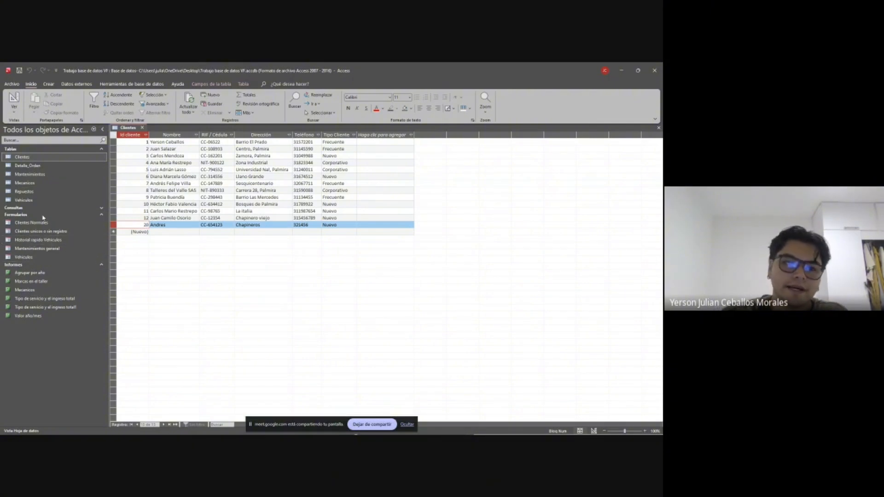
double_click(23, 257)
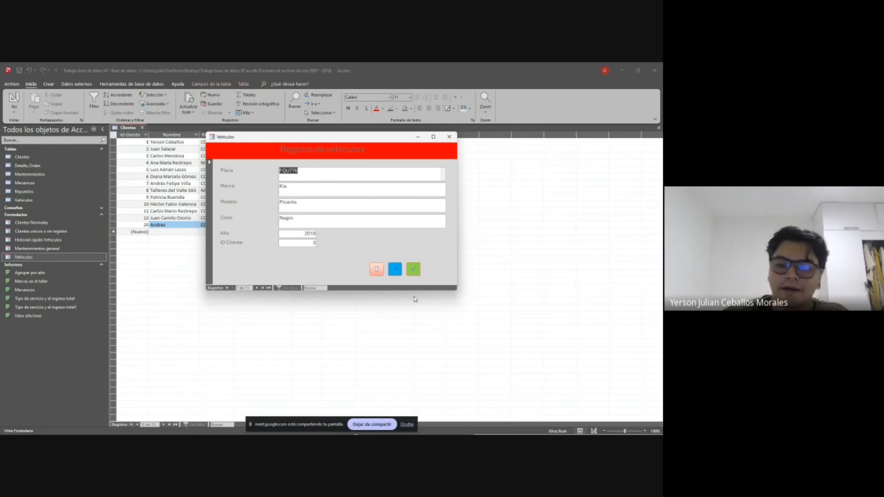
click(394, 269)
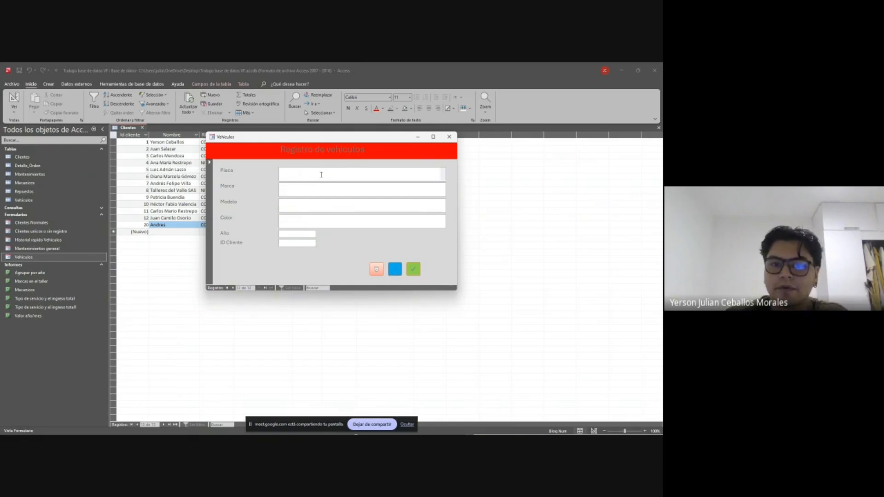
text(ECG789)
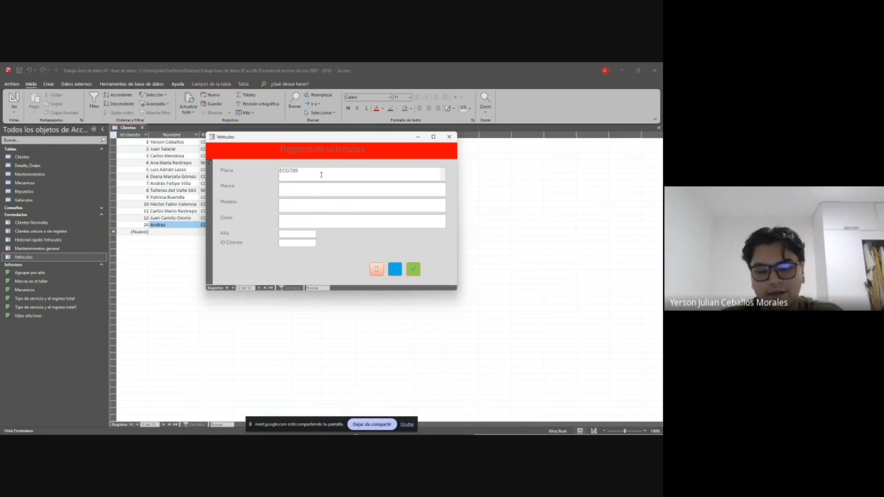
key(Tab)
text(Mazd)
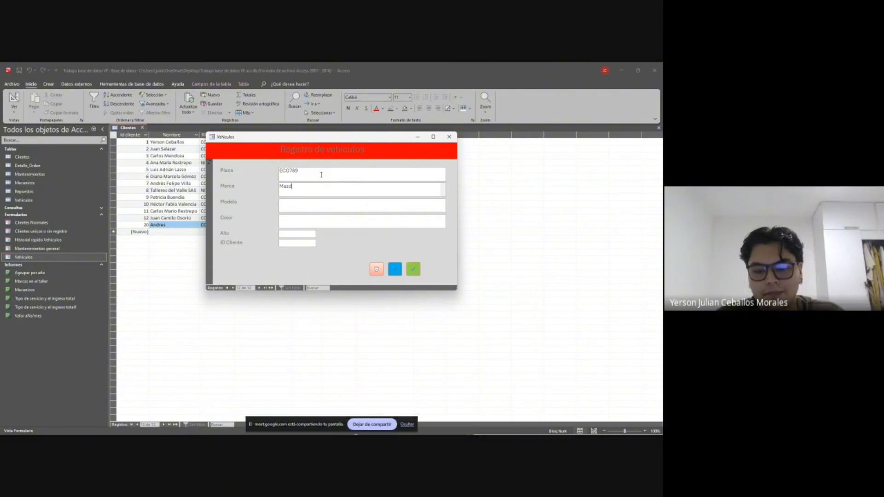
text(a)
key(Tab)
text(MA)
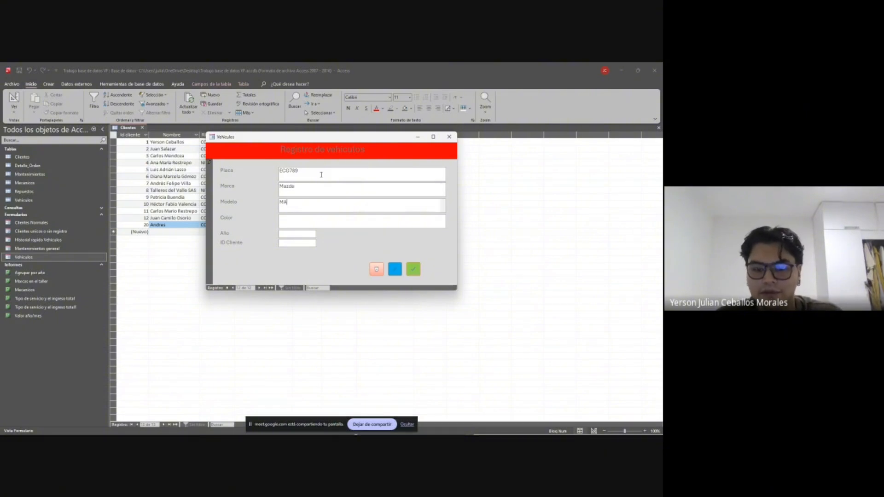
text(zda 3)
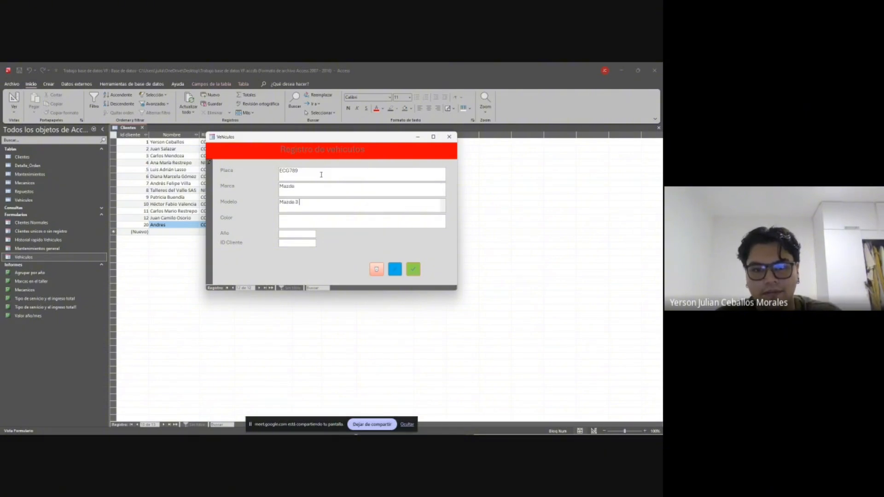
Step: Set the vehicle's colour to Rojo, year to 2020 and ID Cliente to the new client's ID, and close the form
key(Tab)
text(Rojo)
key(Tab)
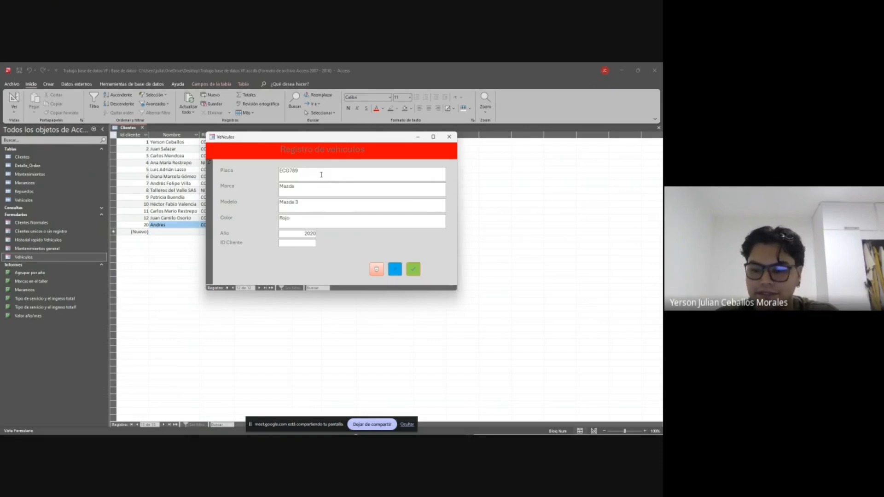
click(305, 244)
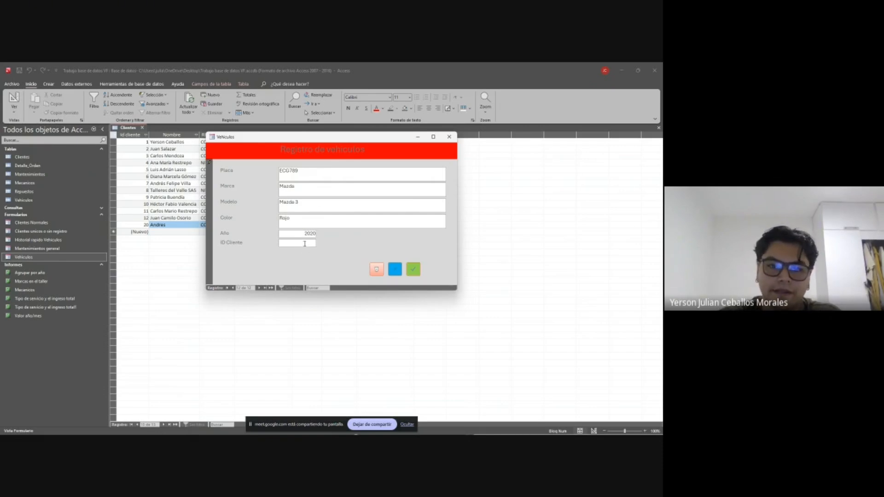
text(20)
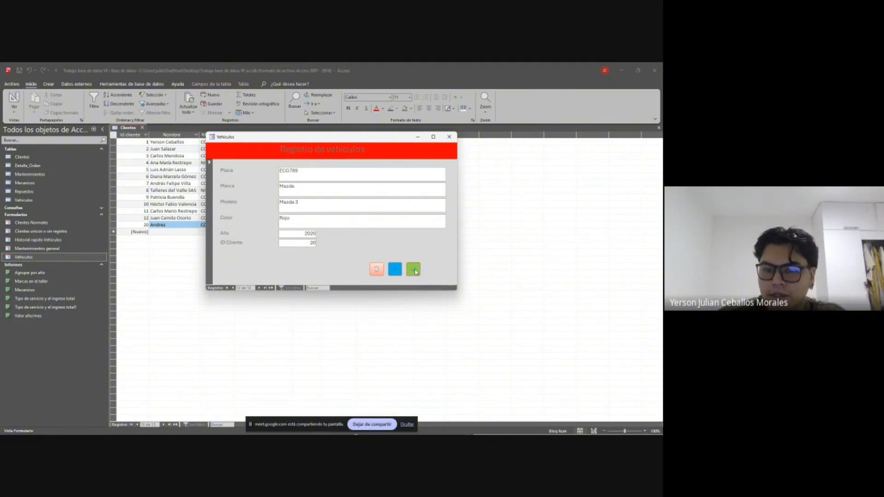
click(449, 137)
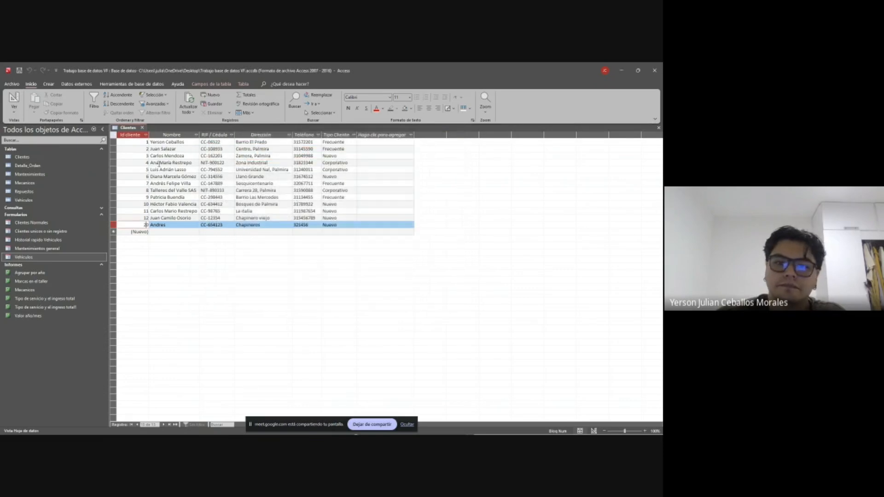
double_click(53, 202)
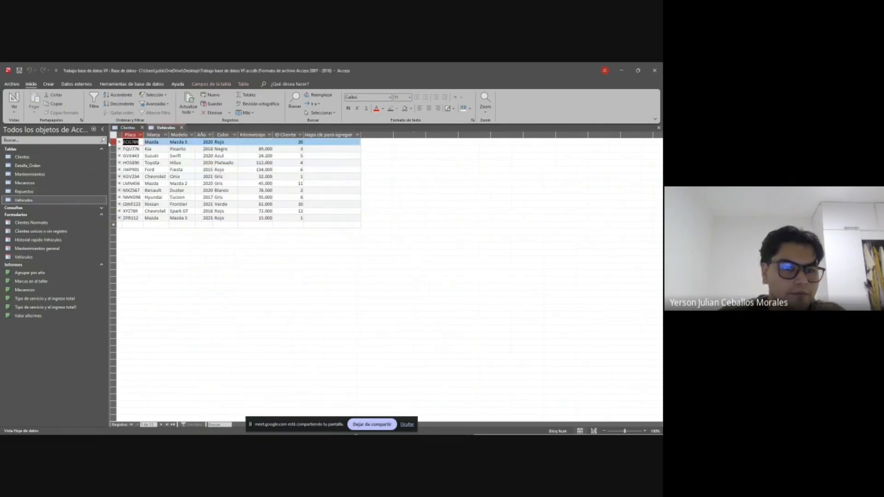
click(256, 143)
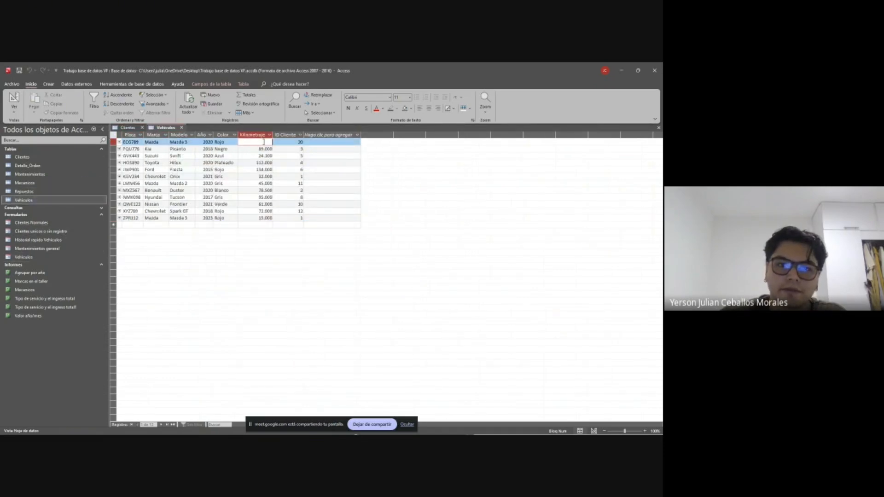
click(290, 143)
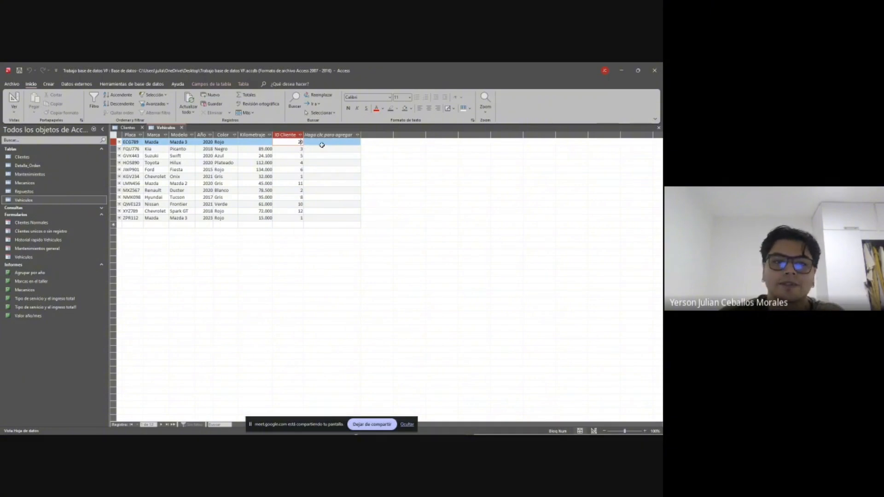
double_click(54, 249)
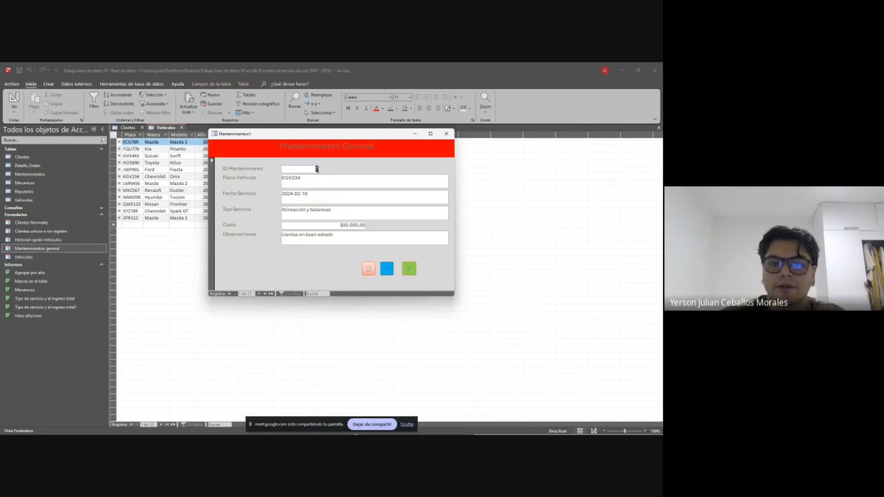
text(18)
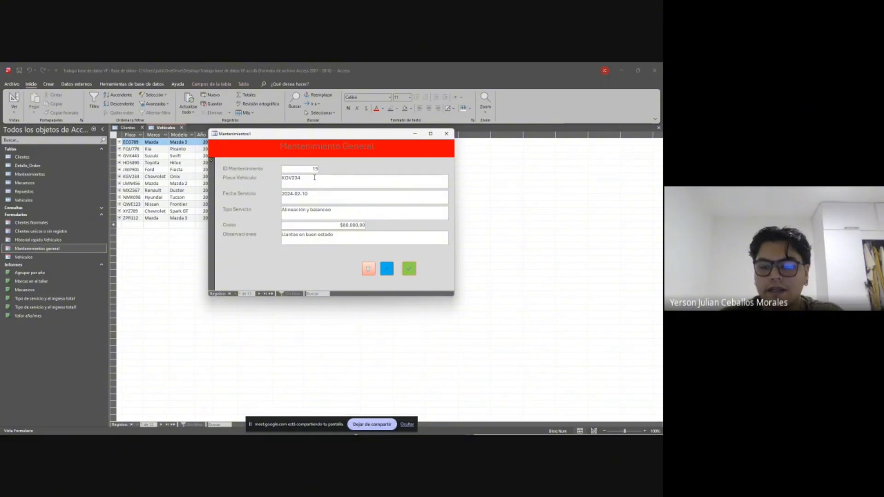
key(Tab)
key(BackSpace)
text(EC)
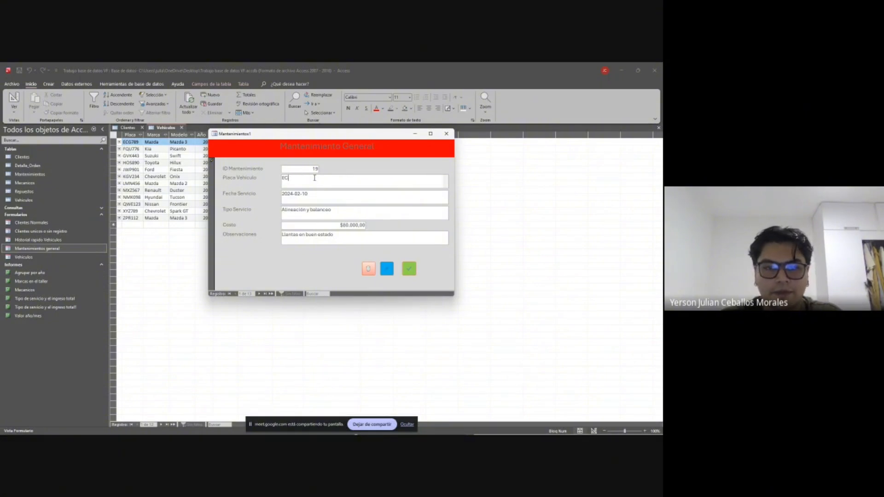
text(G7)
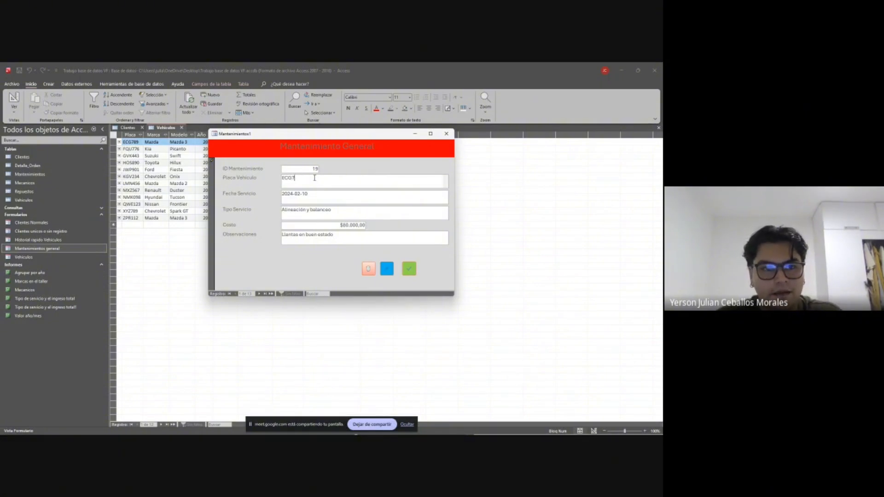
text(89)
double_click(318, 194)
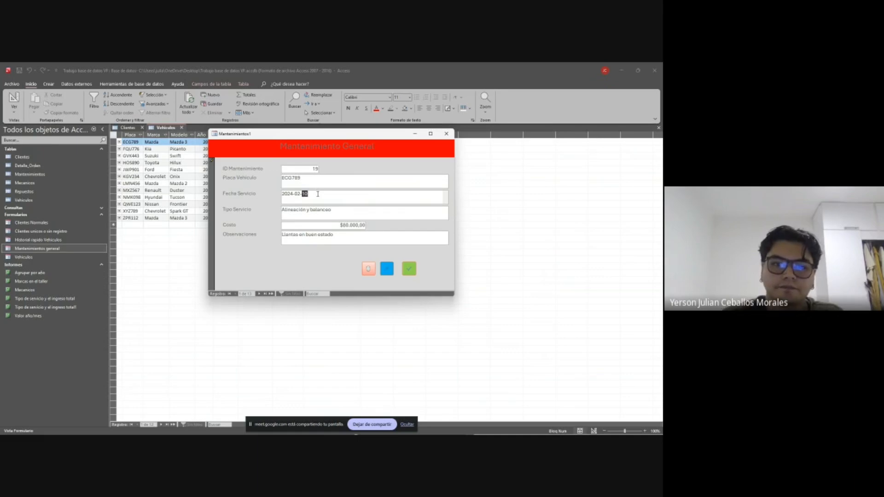
key(BackSpace)
key(BackSpace)
key(BackSpace)
key(BackSpace)
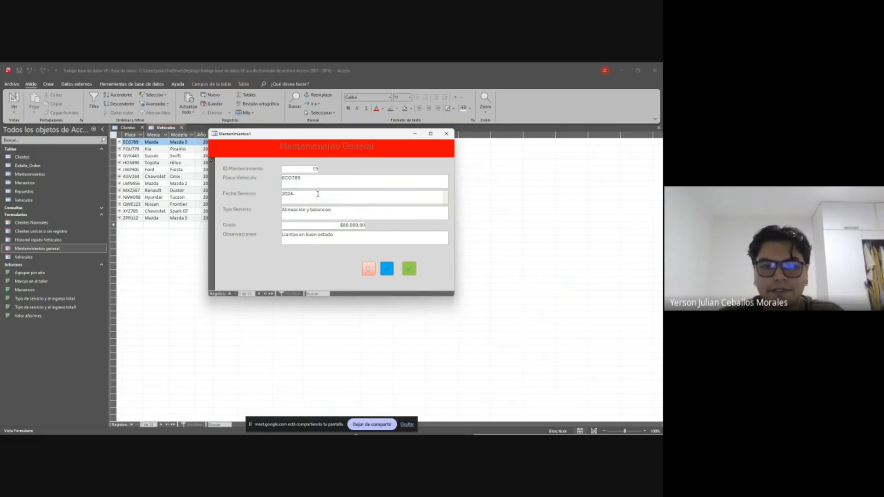
drag(318, 194, 282, 194)
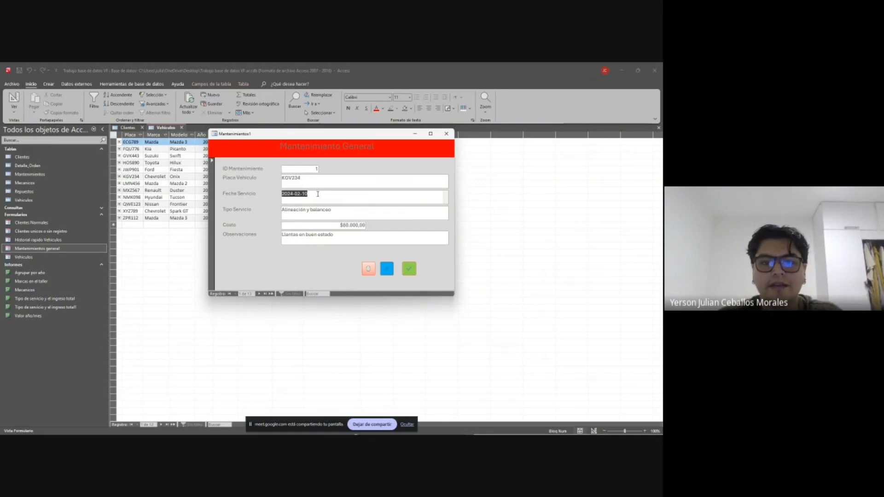
click(387, 272)
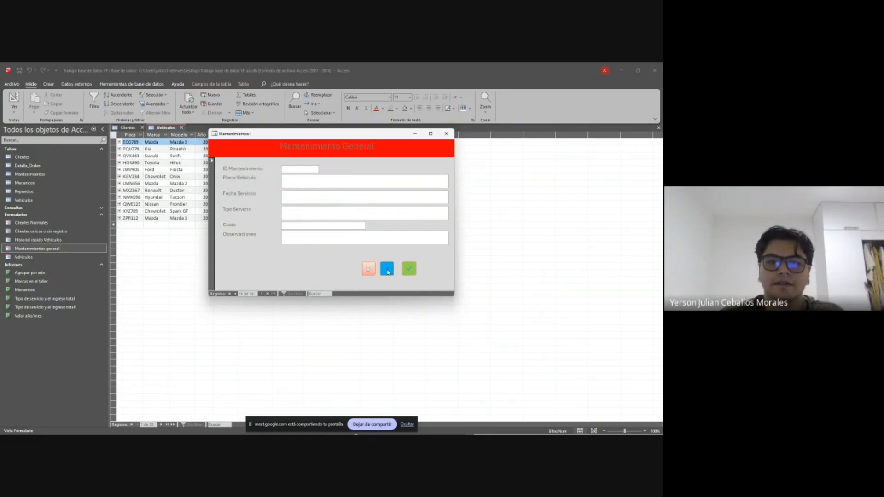
text(18)
click(308, 179)
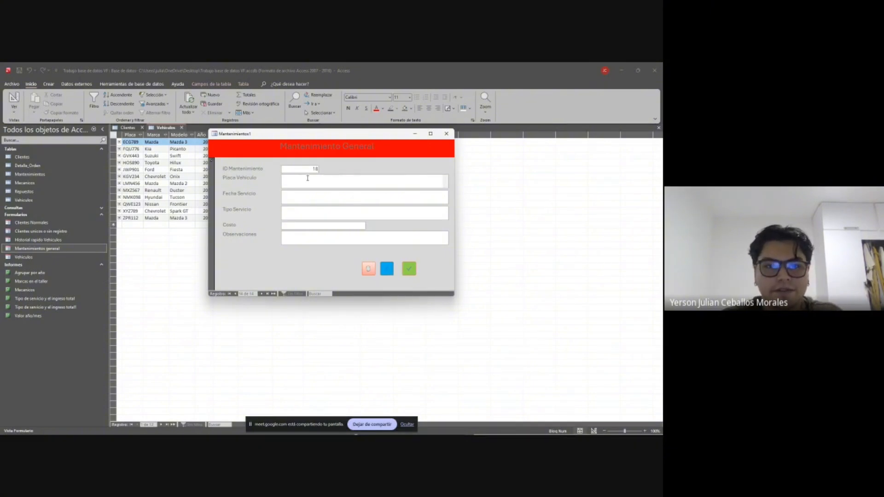
text(ECG789)
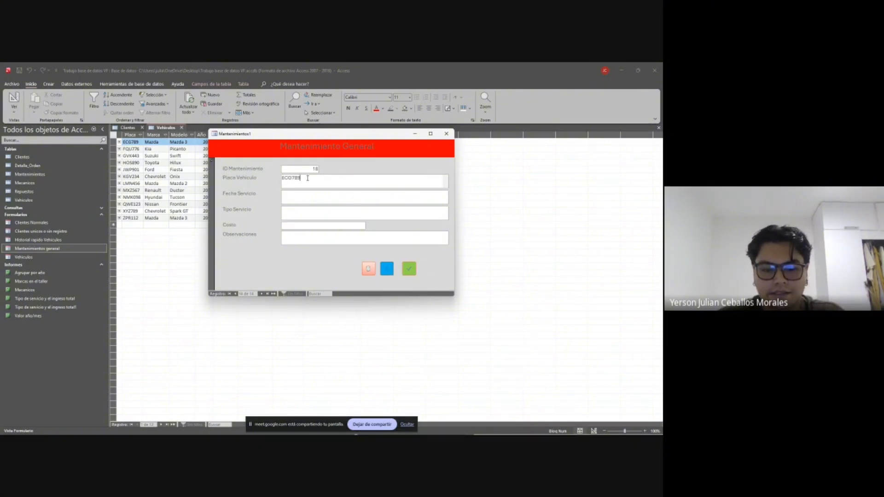
click(307, 201)
text(2)
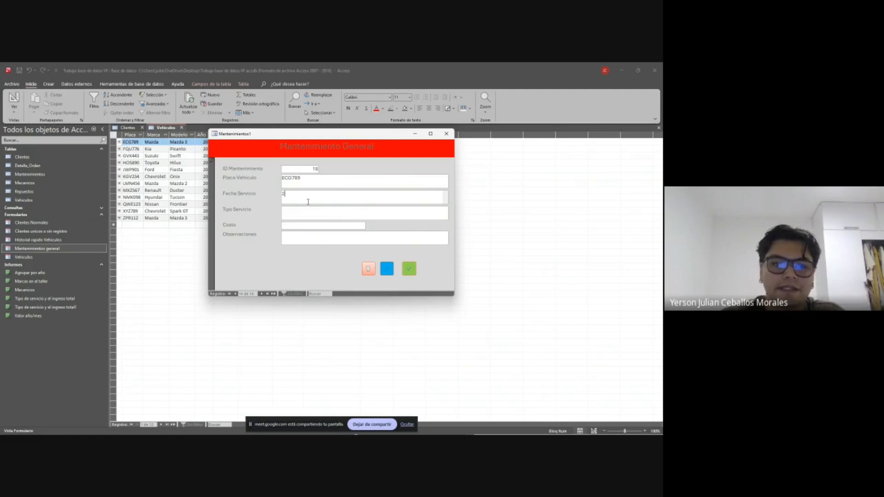
text(024-06-05)
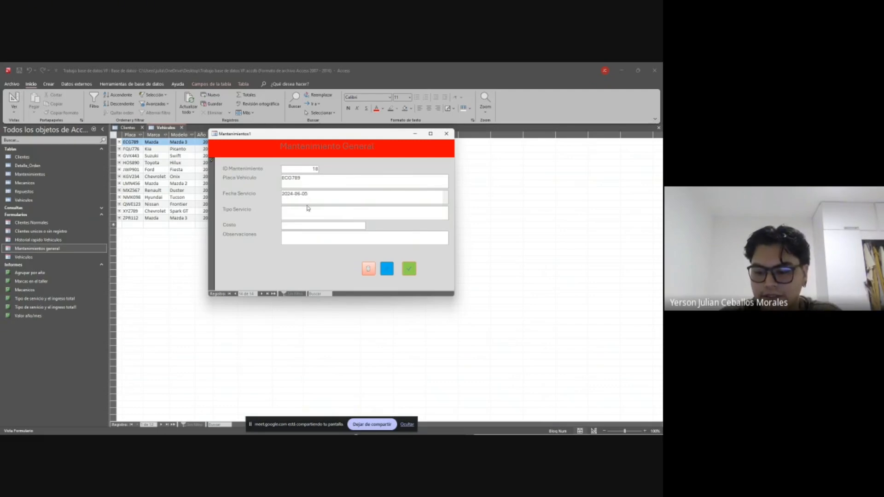
Step: Enter service type "Mantenimiento en freno", cost 400000 and observation "Cambio de freno total", and close the maintenance form
click(308, 208)
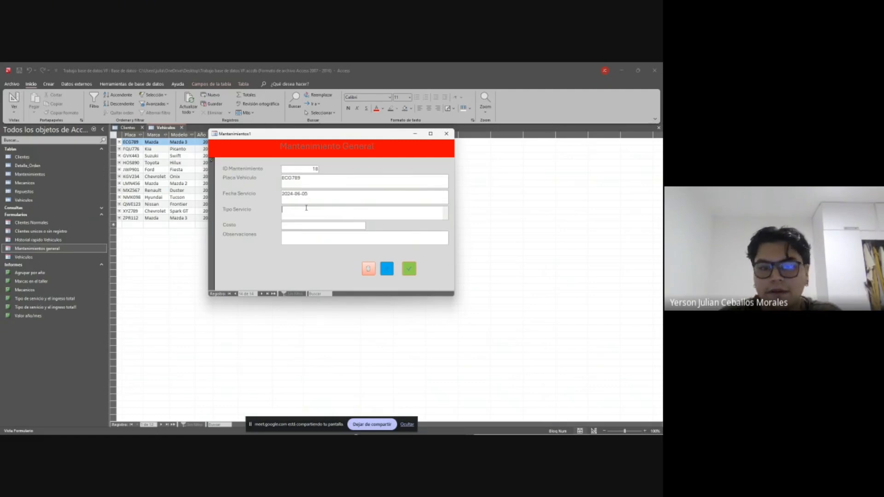
text(Man)
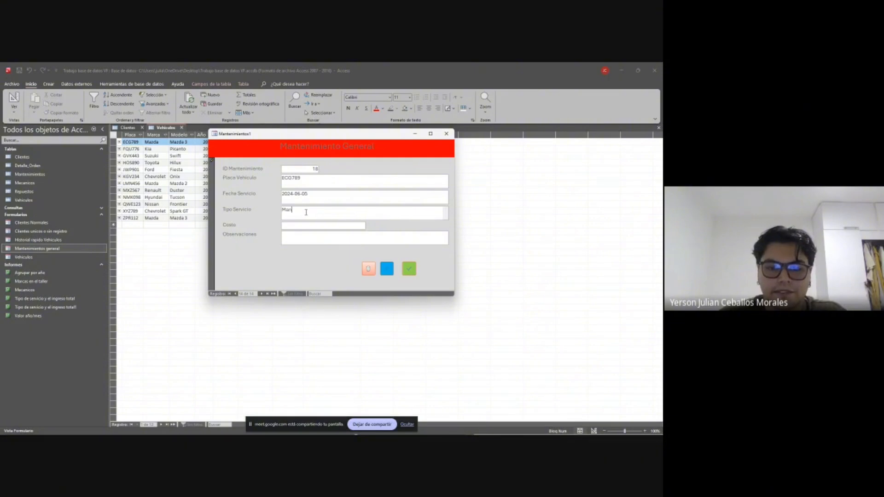
text(tenimiento en)
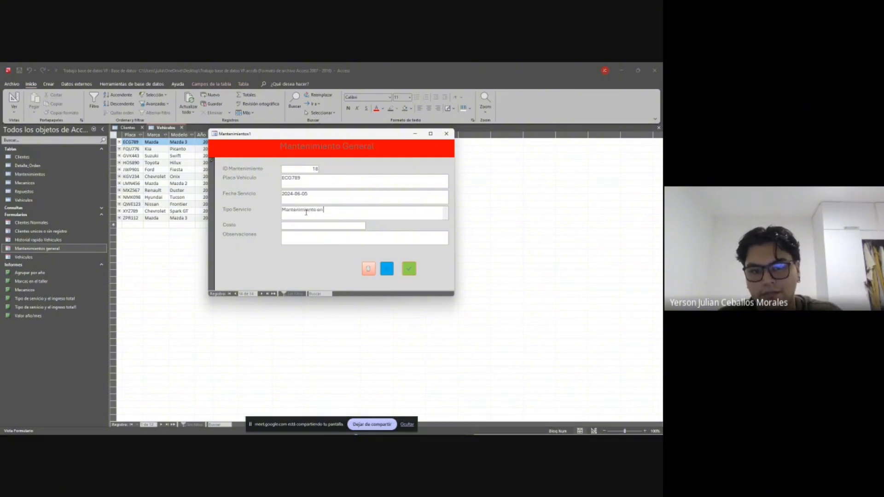
text( freno)
click(309, 223)
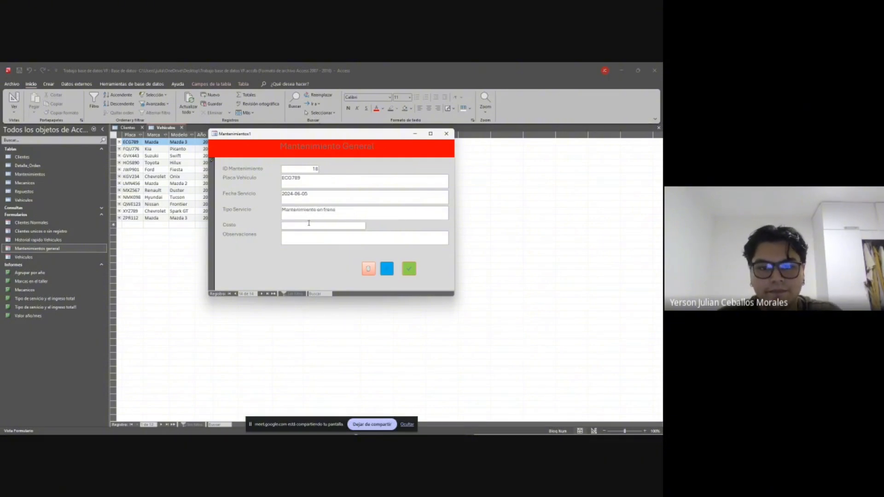
text(400000)
key(Tab)
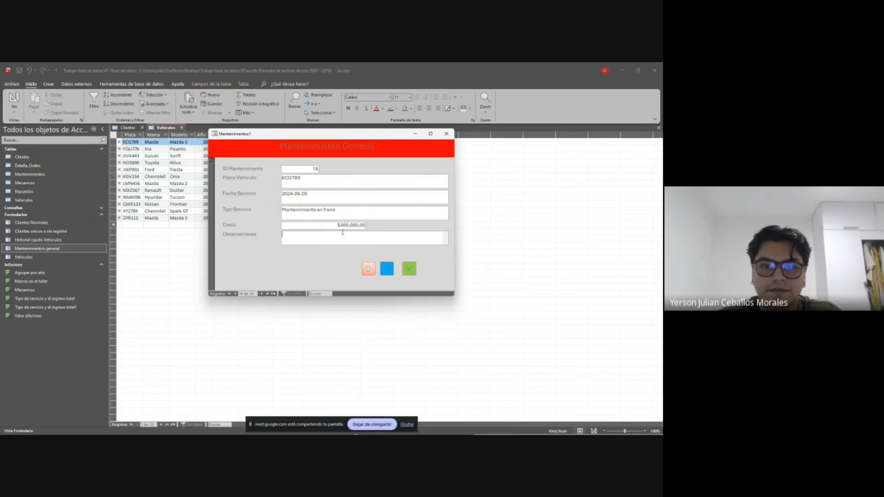
text(Camb)
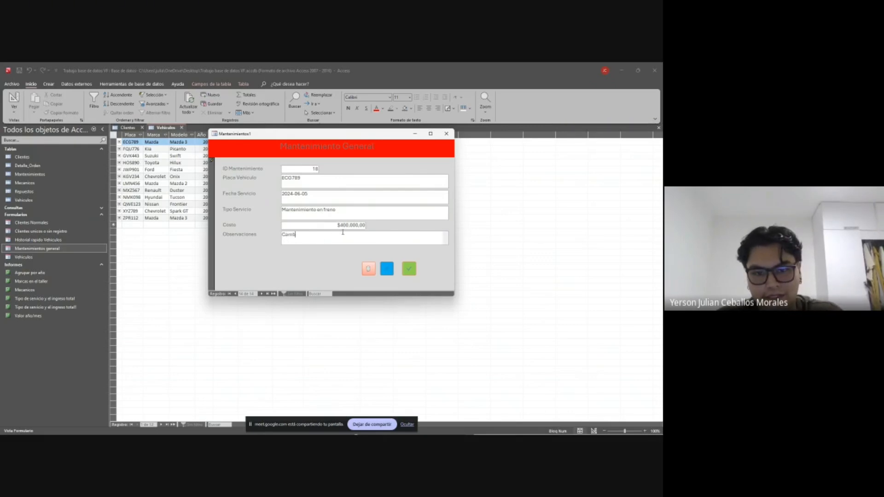
text(io de freno total)
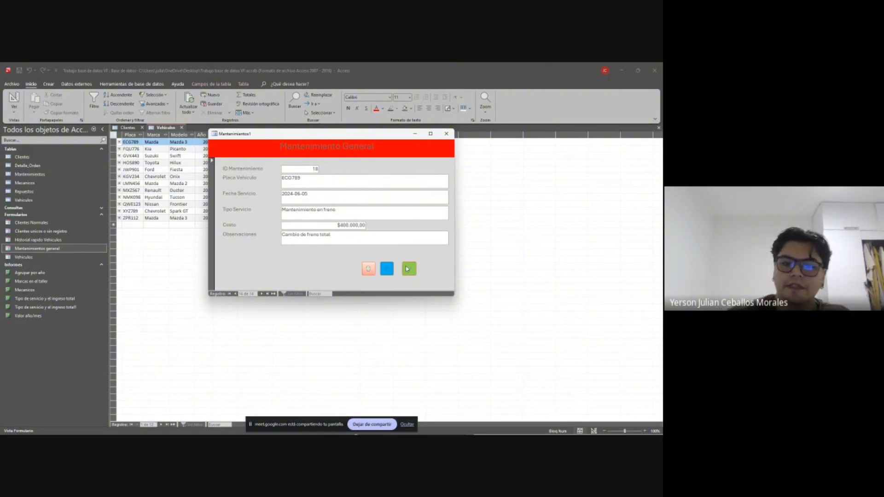
click(446, 134)
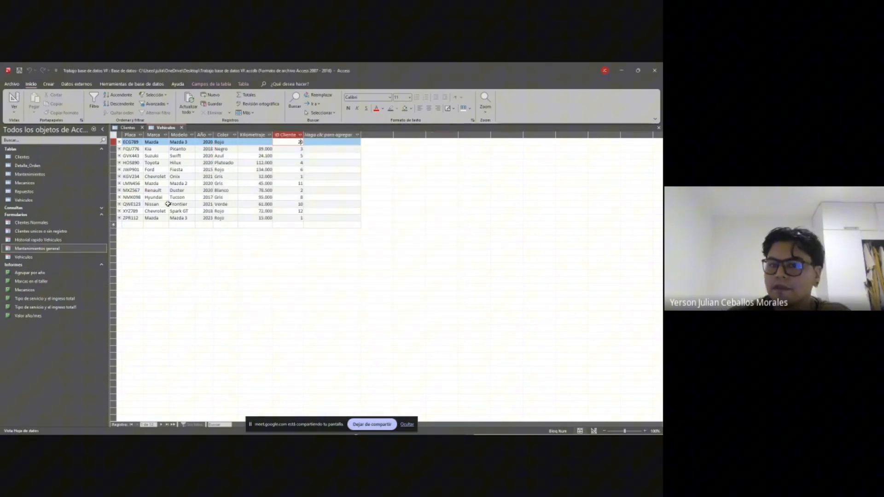
Step: Check the observations and mechanic ID of maintenance record 18 in the Mantenimientos table, and close all open tables
double_click(34, 176)
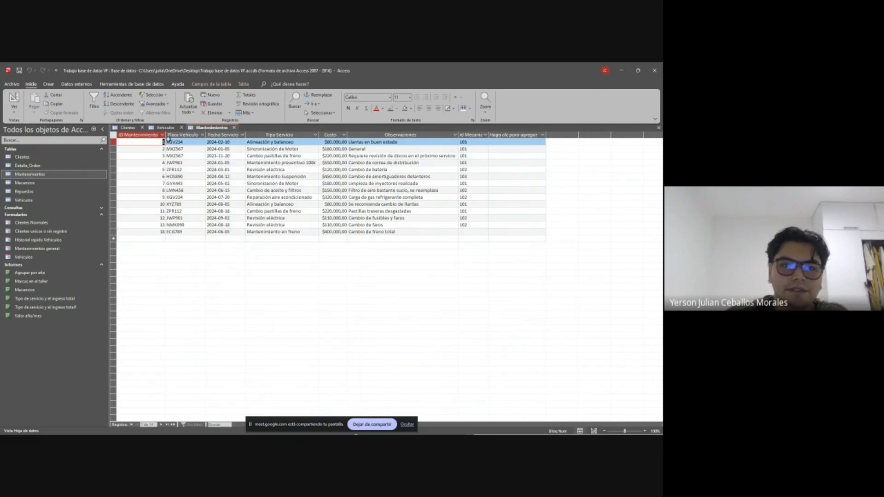
click(131, 232)
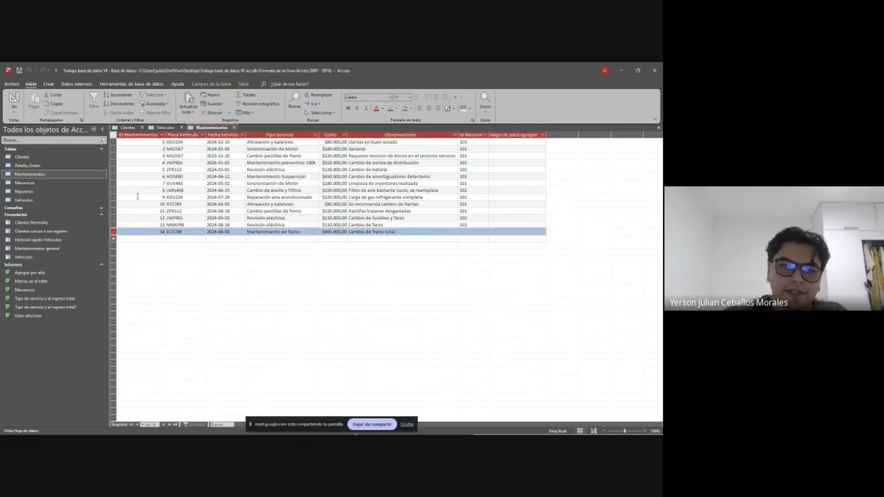
click(425, 232)
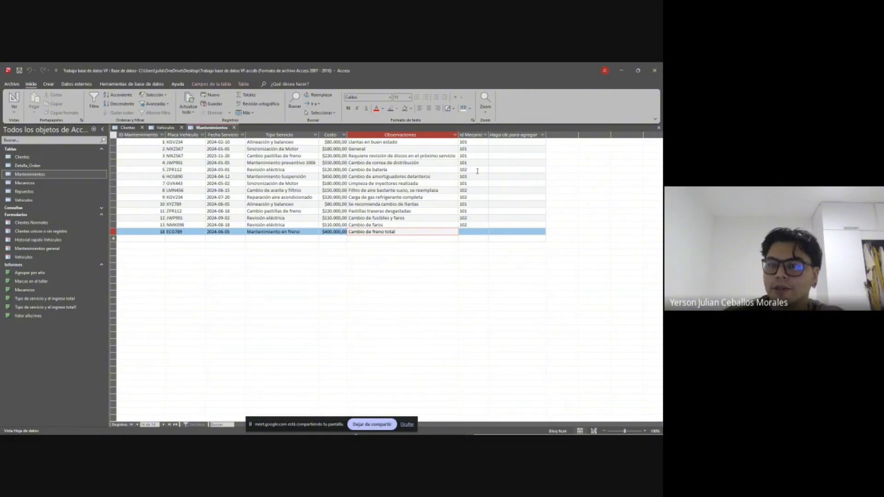
key(Tab)
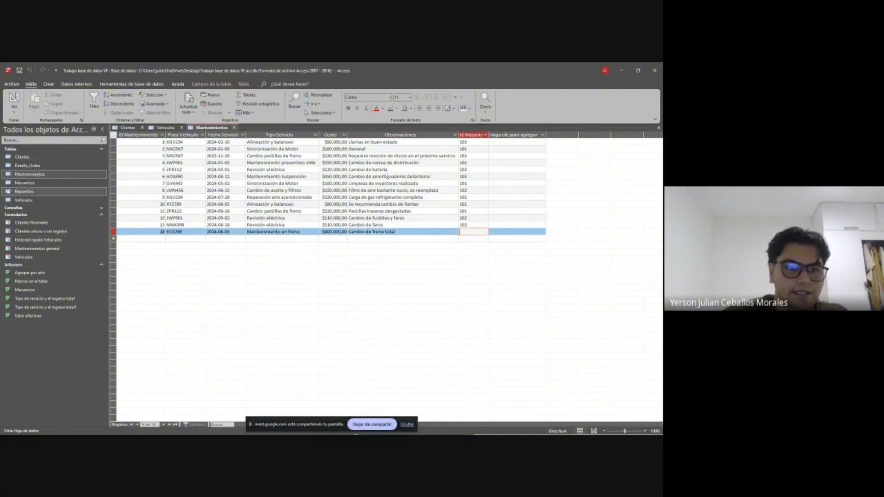
click(143, 128)
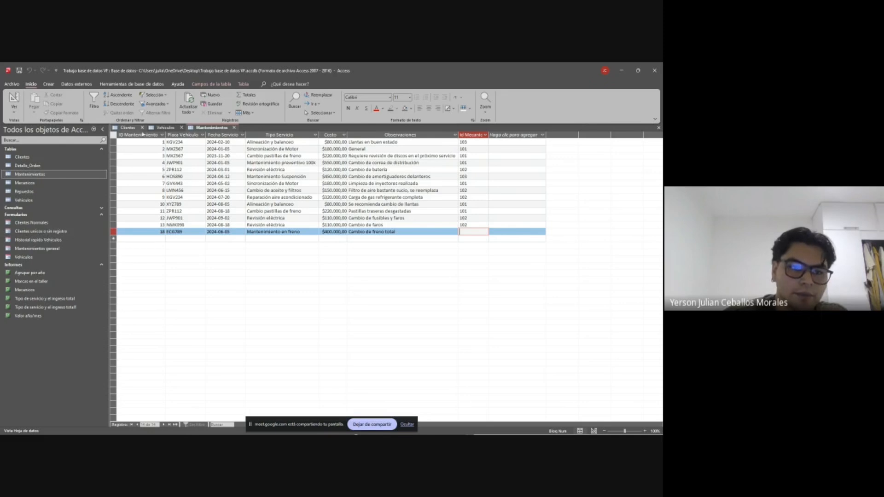
click(144, 128)
click(156, 127)
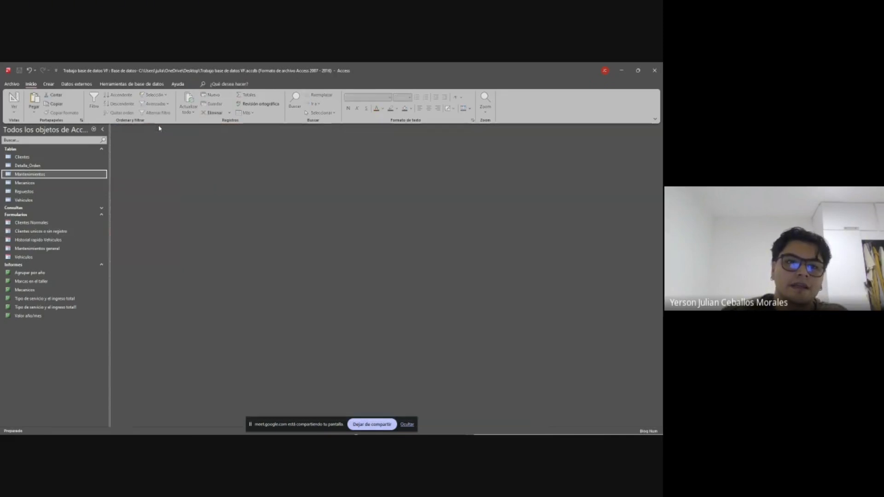
Step: Start a new record in the "Clientes unicos o sin registro" form with the client's name and identity number
double_click(76, 232)
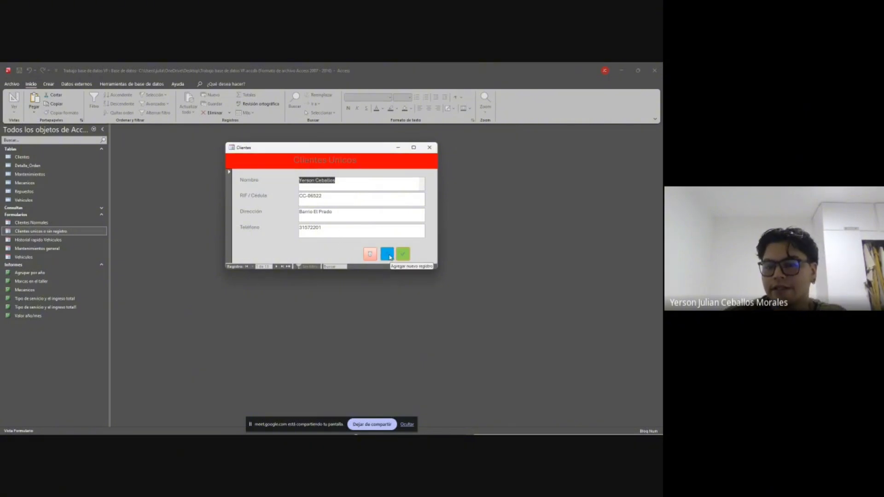
click(388, 255)
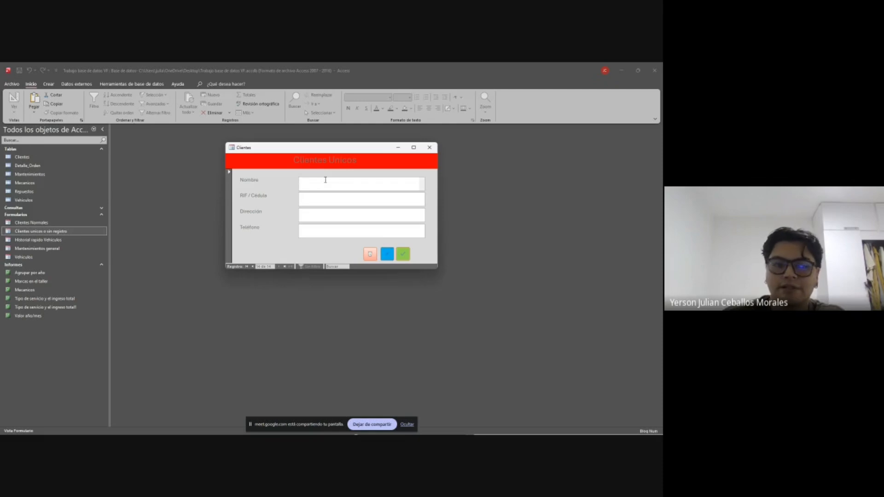
text(Ricardo)
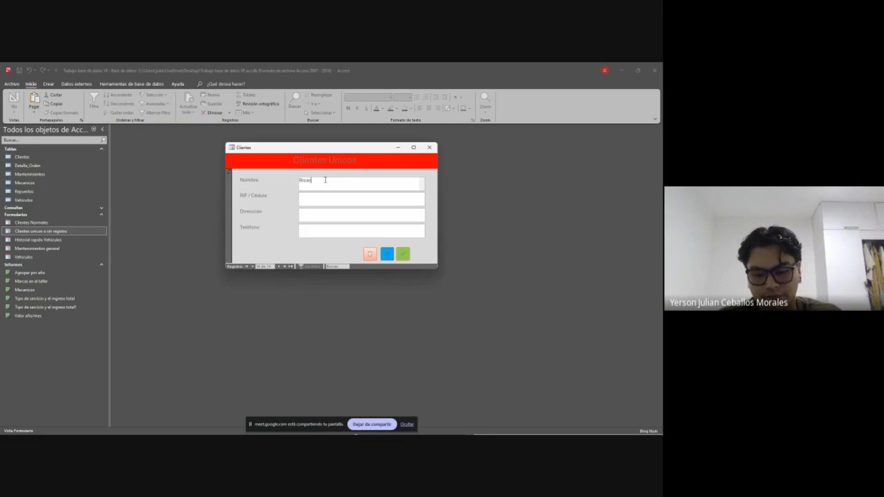
click(324, 195)
text(cc)
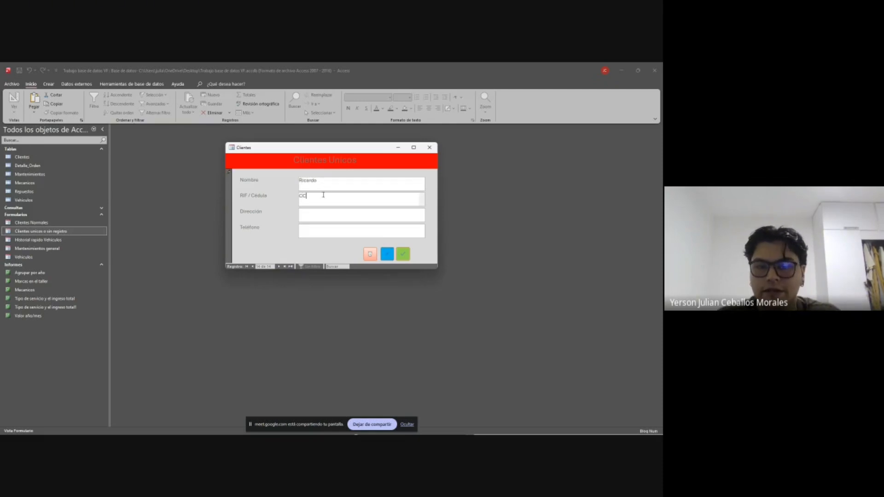
text(-)
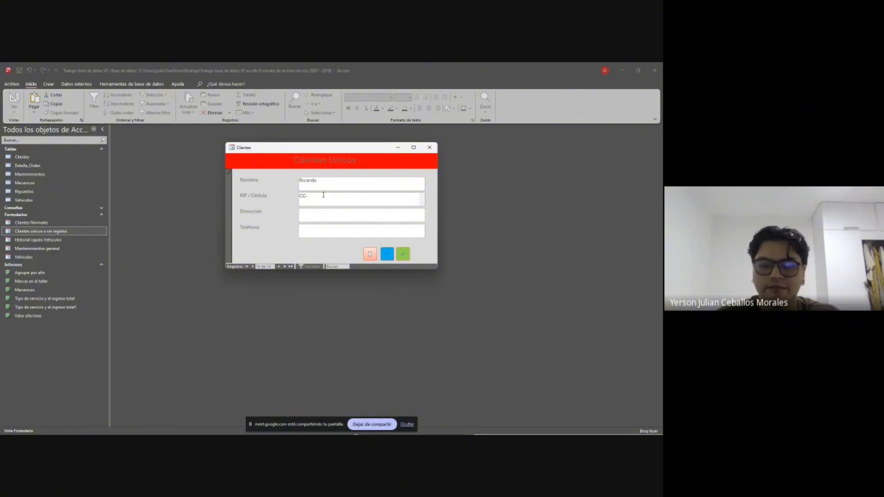
text(456789)
Step: Fill in the new client's address and telephone number, and close the Clientes Unicos form
click(320, 213)
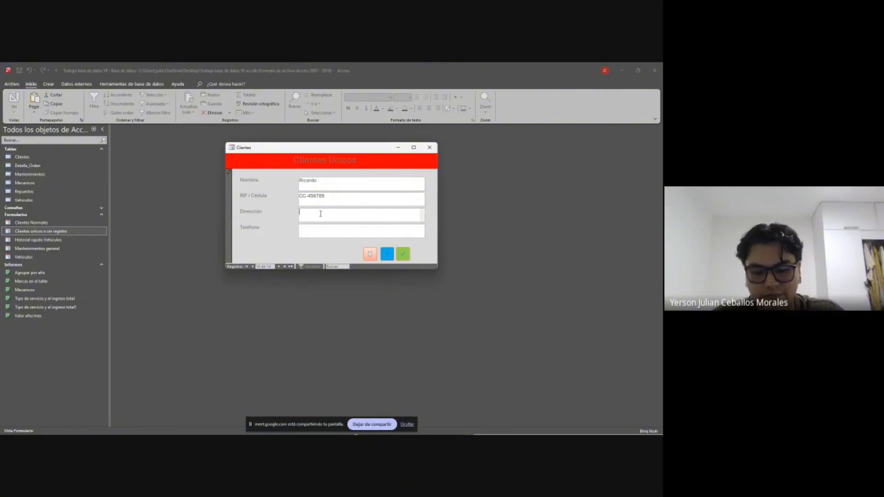
text(La plazue)
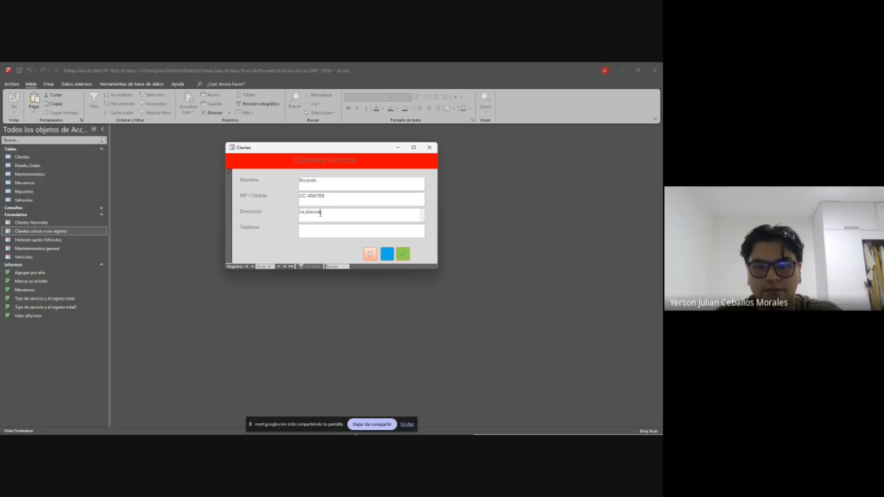
text(ta)
key(Tab)
text(3214)
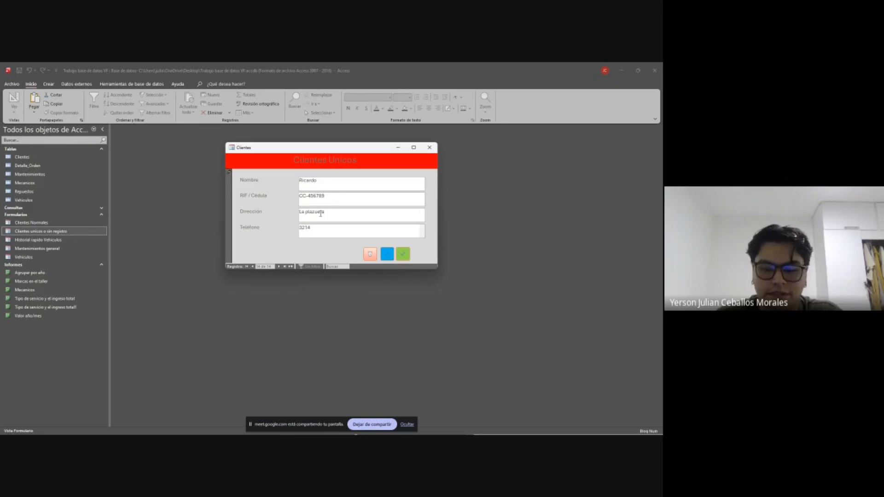
text(5678)
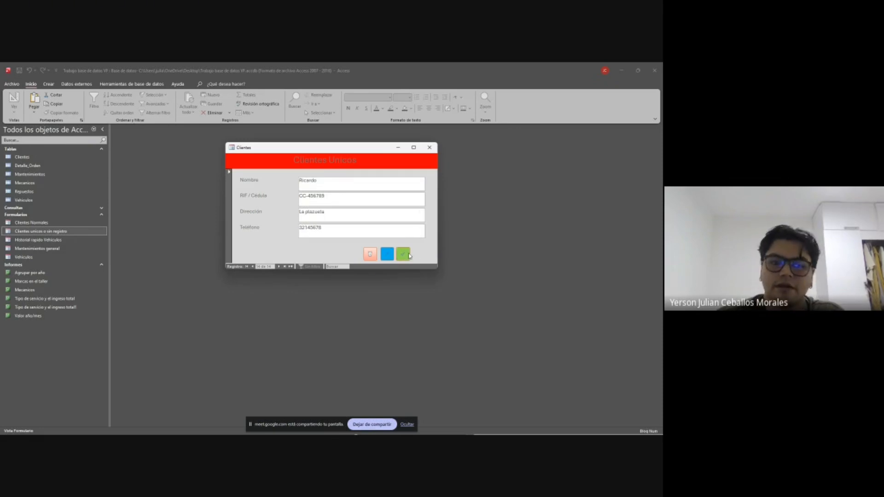
click(430, 147)
Step: Check the telephone and Tipo Cliente fields of the newest client in the Clientes table, and close the table
click(43, 158)
double_click(42, 159)
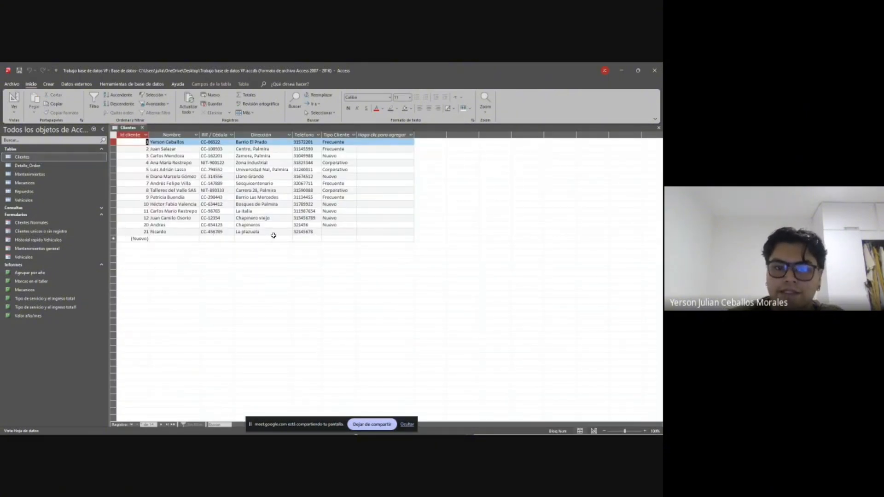
click(334, 233)
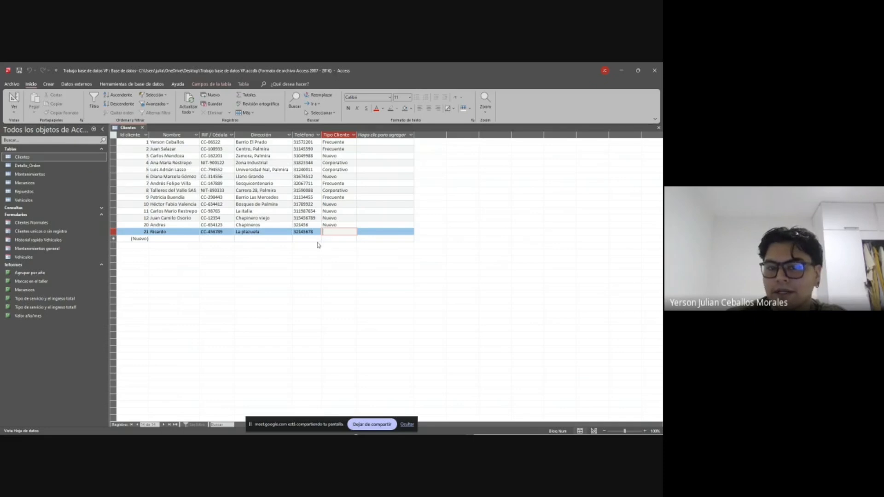
click(312, 233)
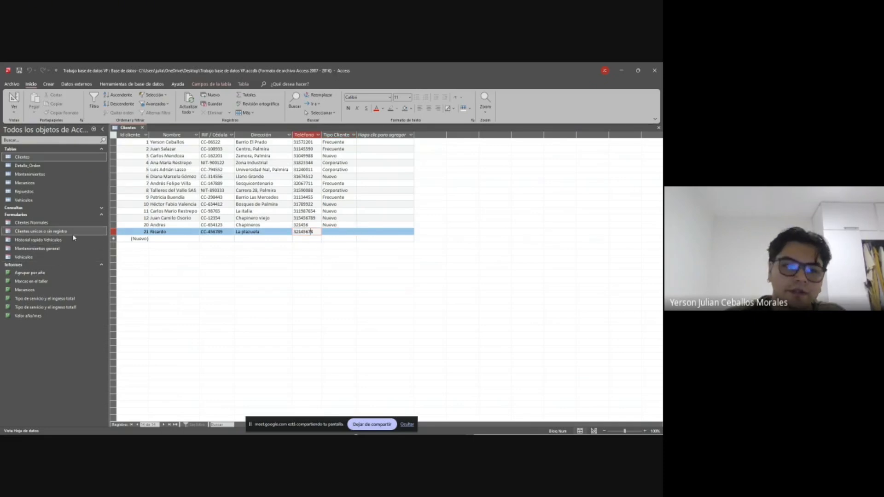
click(100, 266)
click(101, 266)
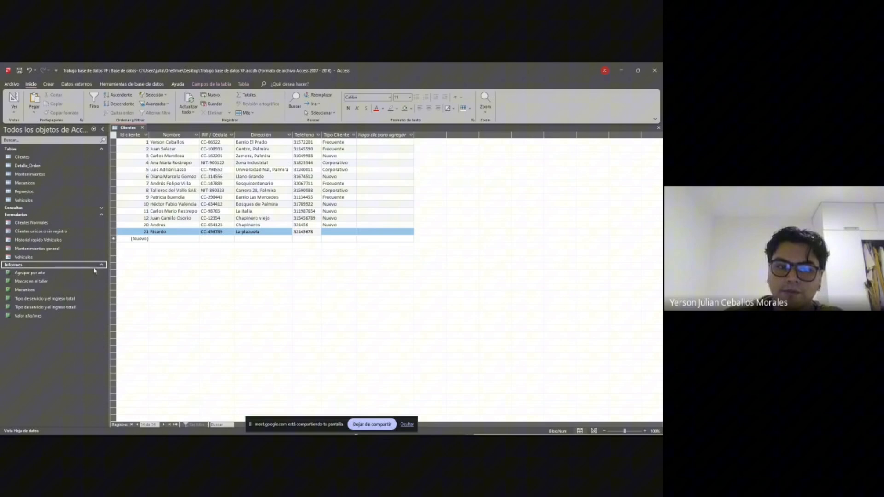
click(69, 274)
click(142, 127)
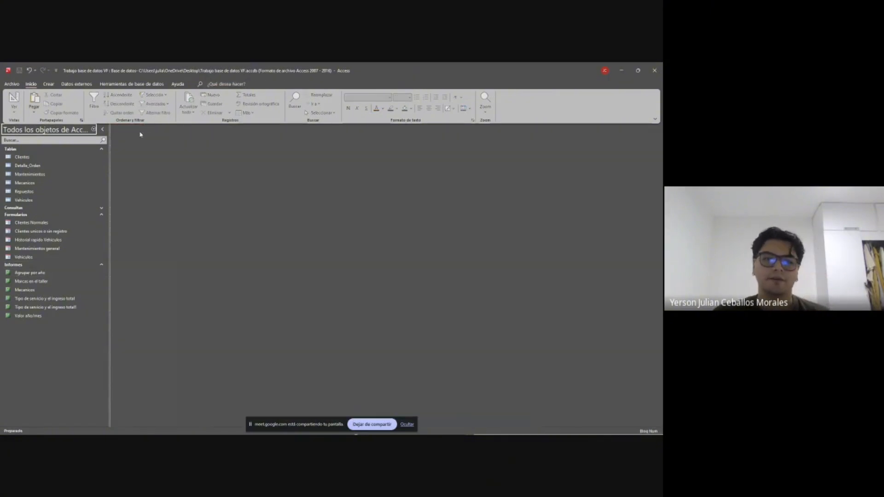
Step: Open the "Agrupar por año" report and examine the service types and costs listed for 2020
double_click(48, 276)
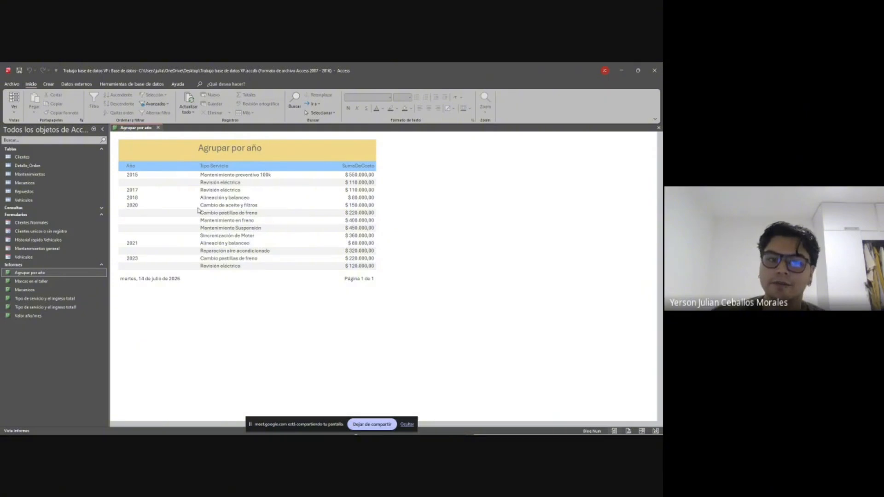
click(232, 207)
click(211, 206)
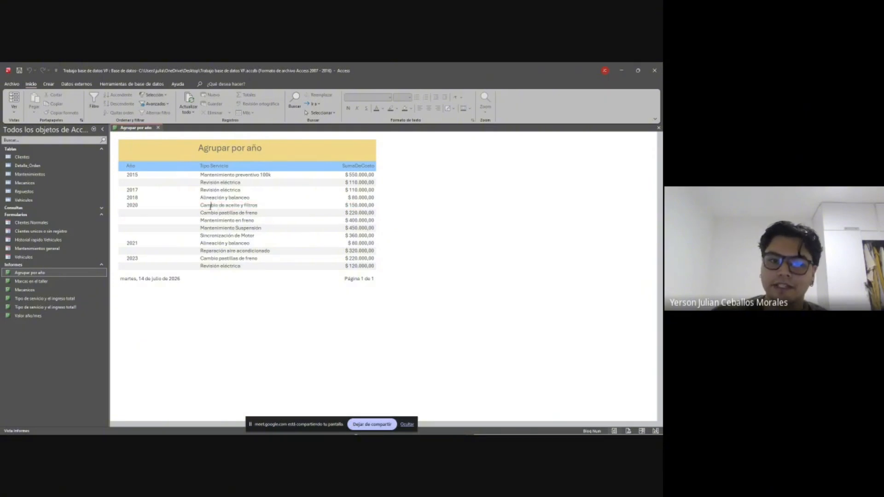
Step: Open the "Marcas en el taller" report and examine the number of vehicles listed for each brand
double_click(72, 283)
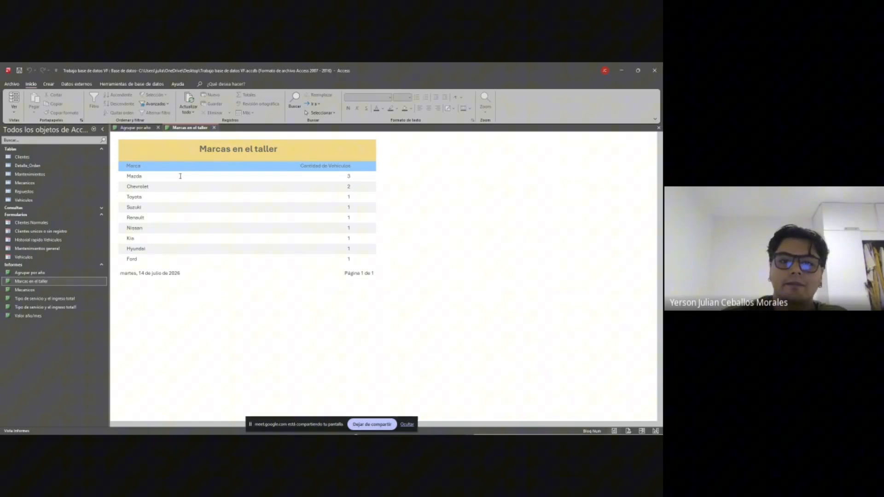
click(368, 178)
click(376, 185)
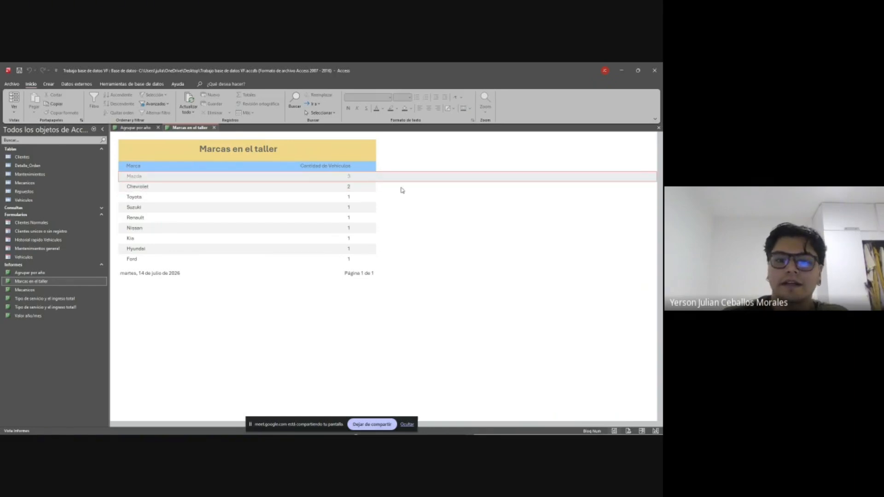
click(372, 247)
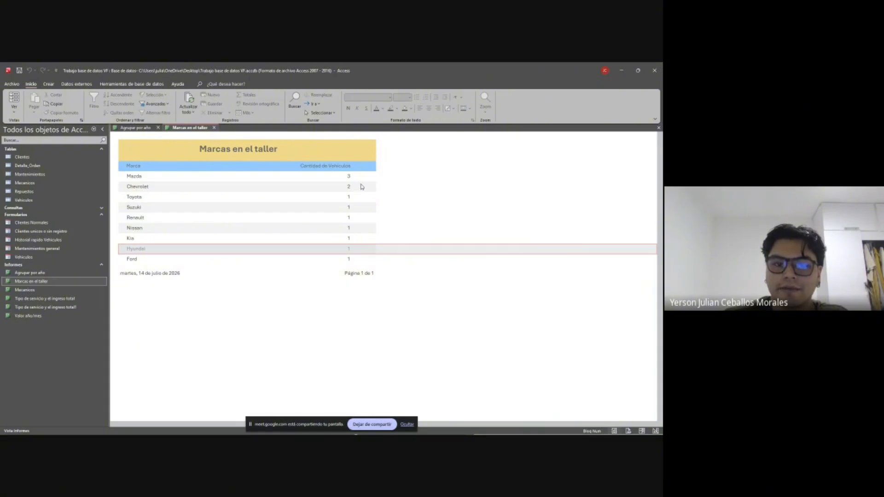
click(355, 189)
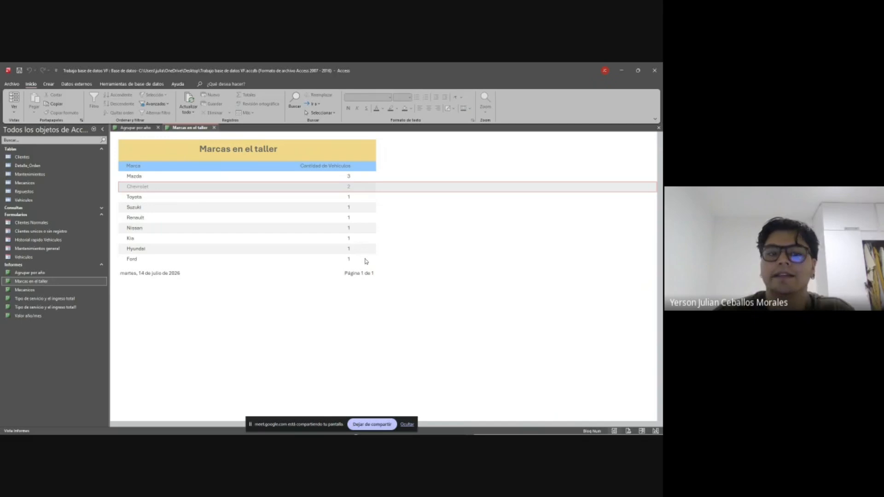
click(356, 201)
click(362, 220)
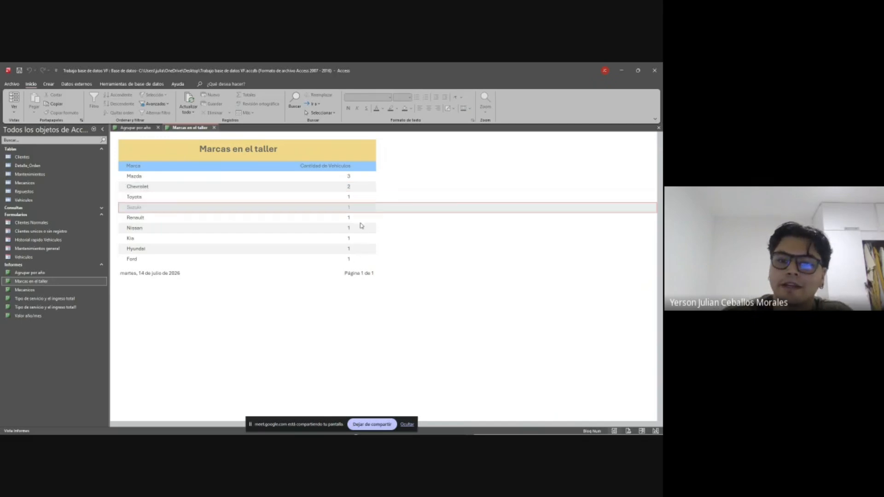
click(363, 240)
Step: Open the "Mecanicos" report for one mechanic by supplying the mechanic's ID
double_click(61, 291)
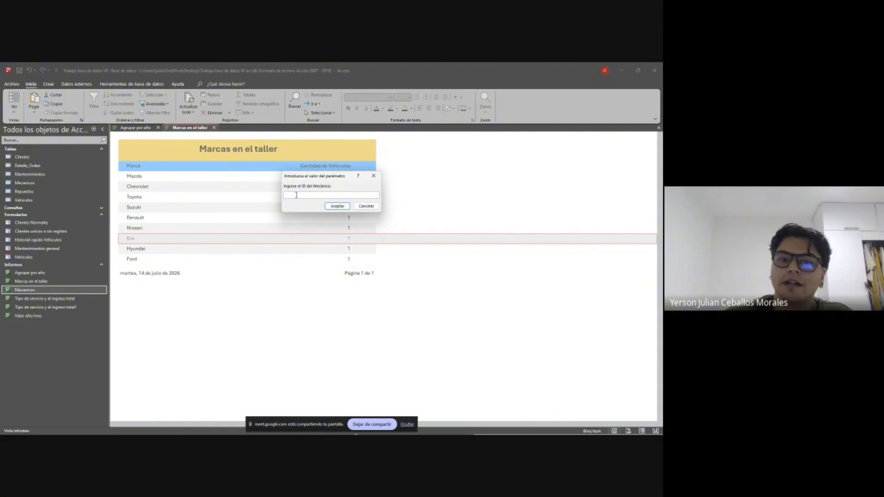
text(101)
key(Return)
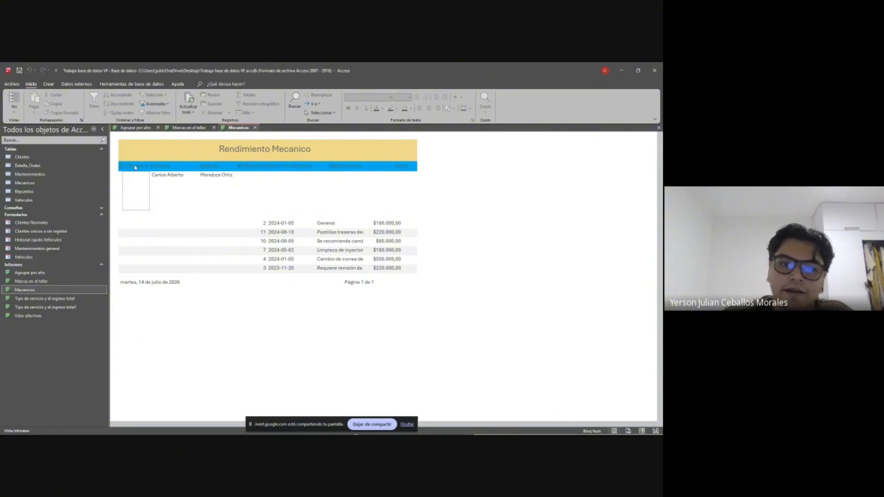
Step: Examine costs and total income per service in the "Tipo de servicio y el ingreso total1" report, and open the "Valor año/mes" report
click(56, 301)
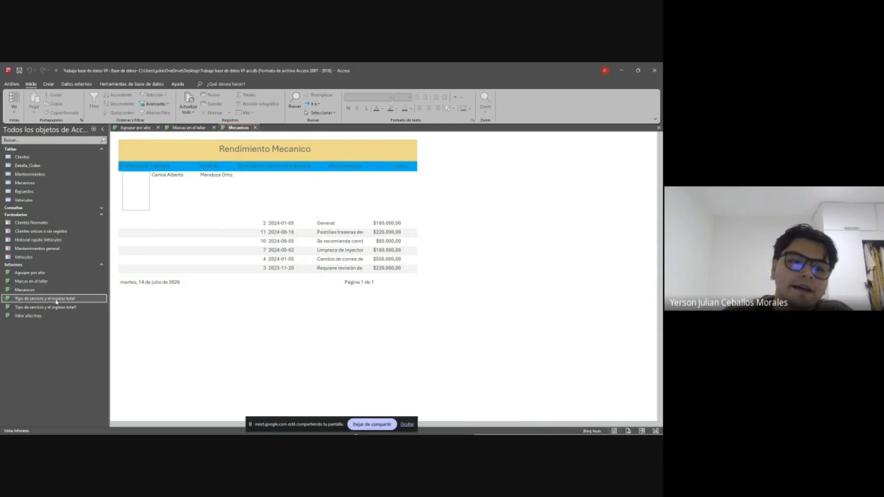
double_click(52, 308)
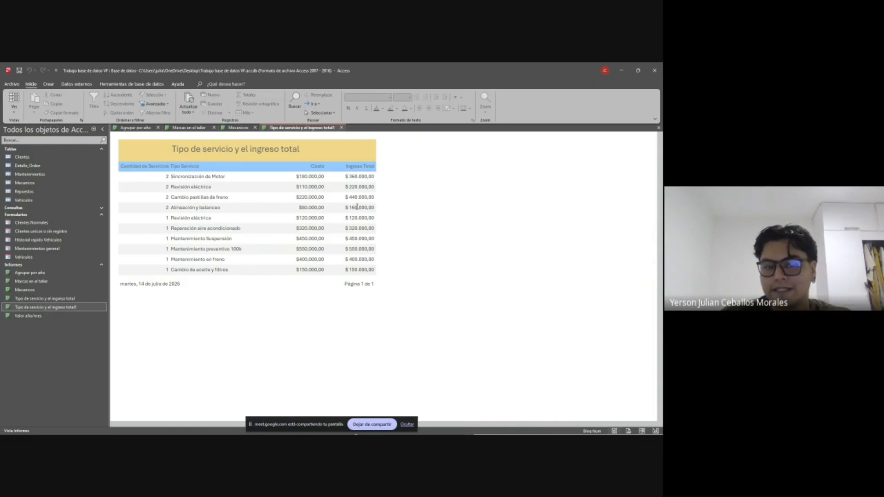
double_click(36, 317)
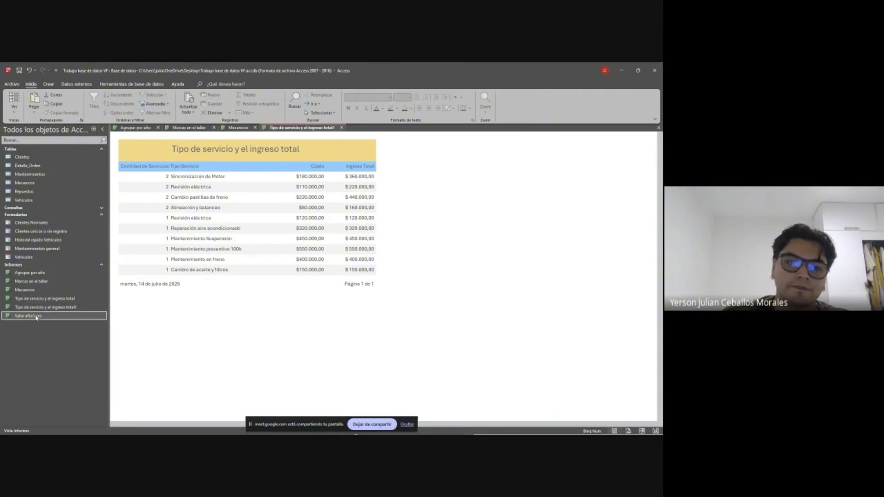